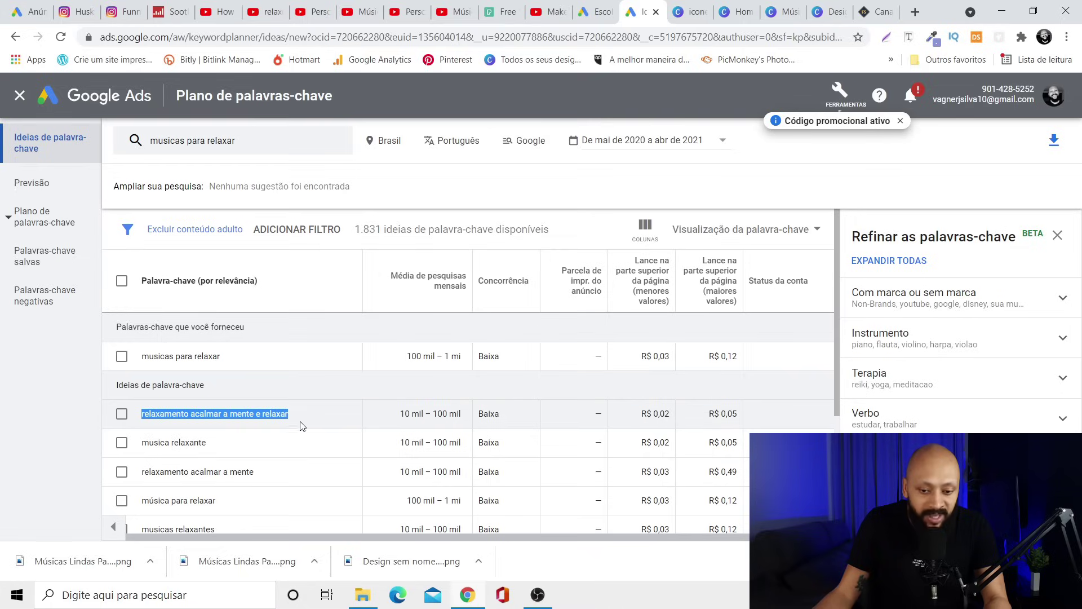
- Filter the YouTube search results for relaxing music to videos and open the first Soothing Relaxation video
{"action": "left_click", "coordinate": [403, 12]}
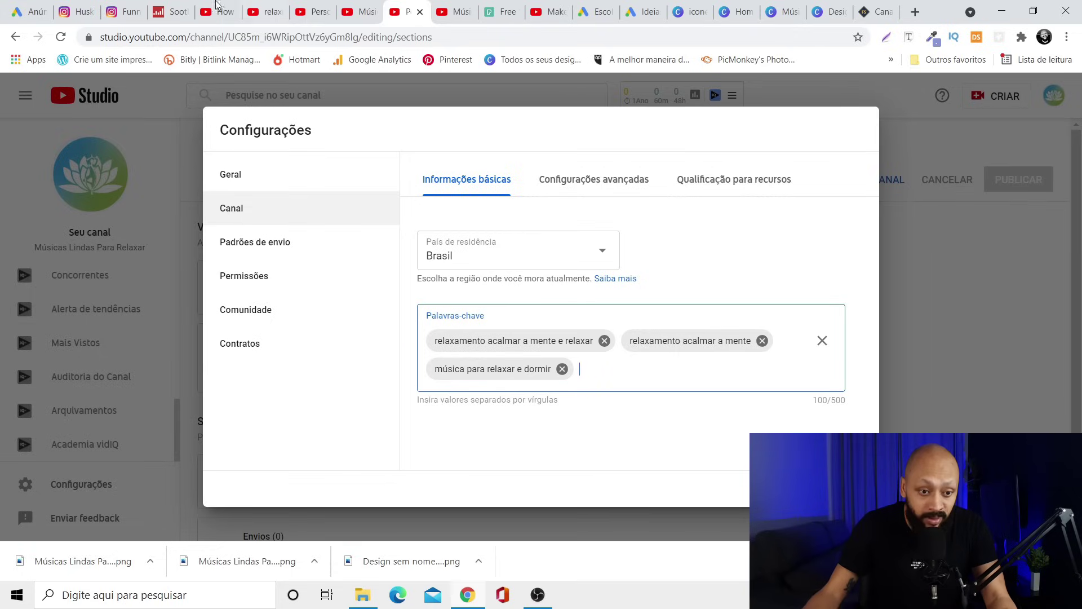
{"action": "left_click", "coordinate": [270, 13]}
{"action": "scroll", "coordinate": [423, 331], "scroll_direction": "up", "scroll_amount": 15}
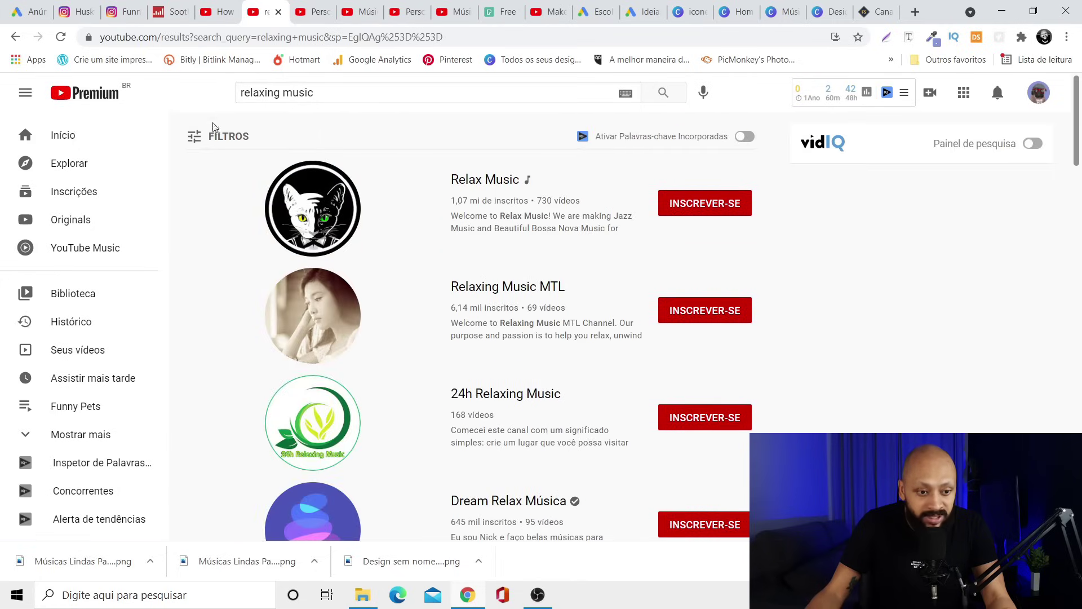
{"action": "left_click", "coordinate": [221, 136]}
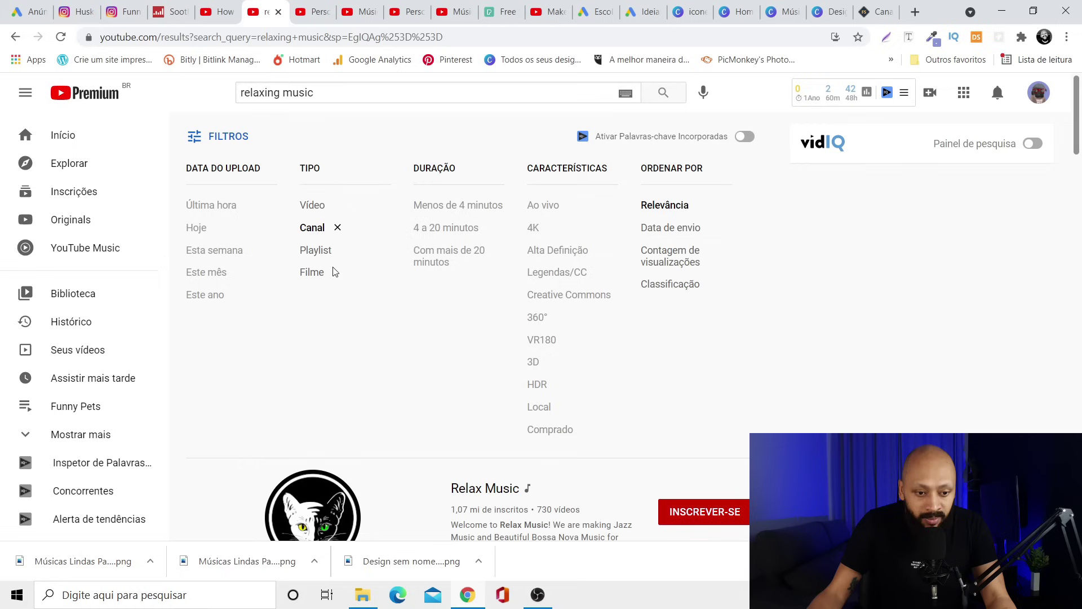
{"action": "left_click", "coordinate": [313, 205]}
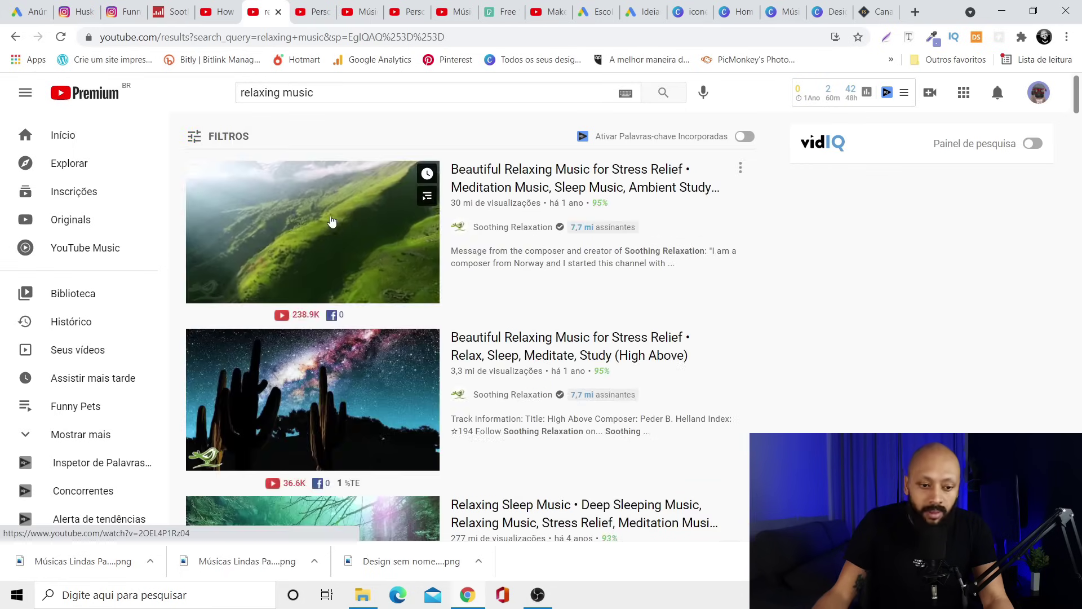
{"action": "left_click", "coordinate": [296, 236]}
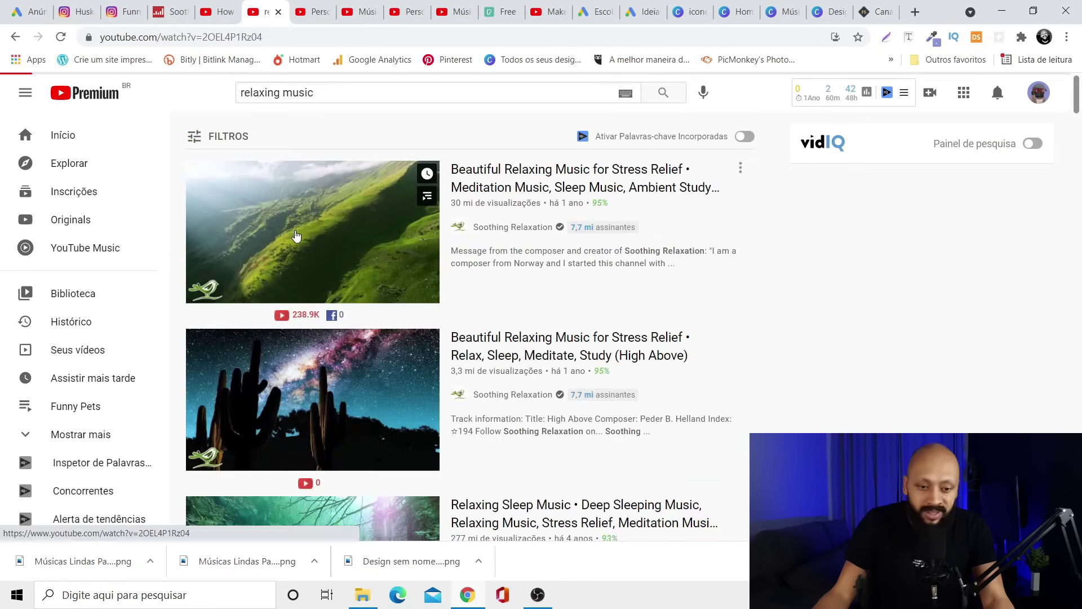
- Select the video's channel tags in the vidIQ data, and add relaxe, meditação and dormir to the channel keywords in YouTube Studio
{"action": "scroll", "coordinate": [981, 260], "scroll_direction": "down", "scroll_amount": 10}
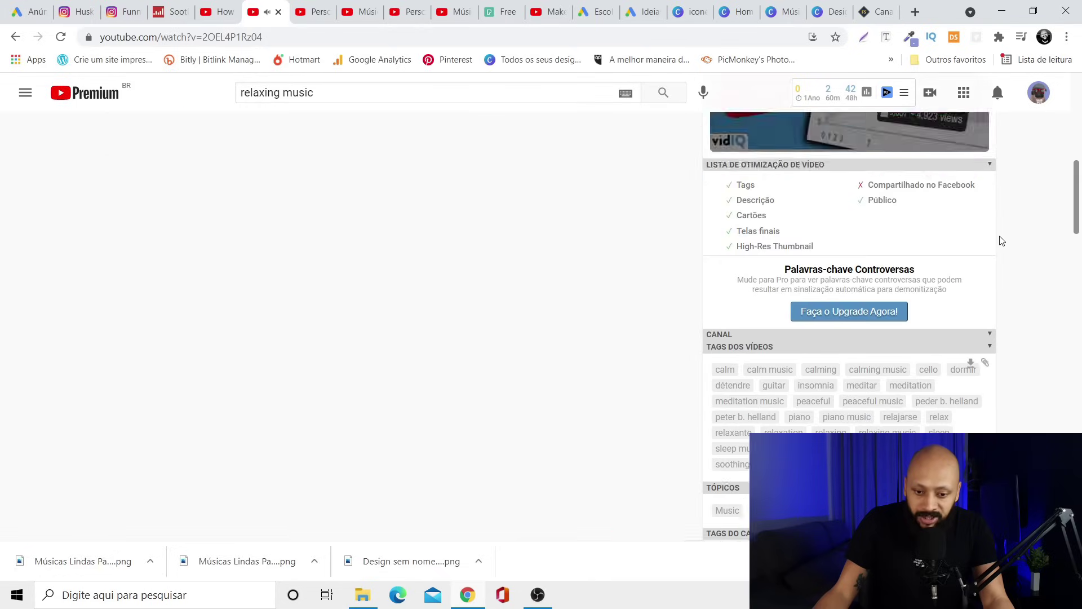
{"action": "scroll", "coordinate": [994, 239], "scroll_direction": "down", "scroll_amount": 4}
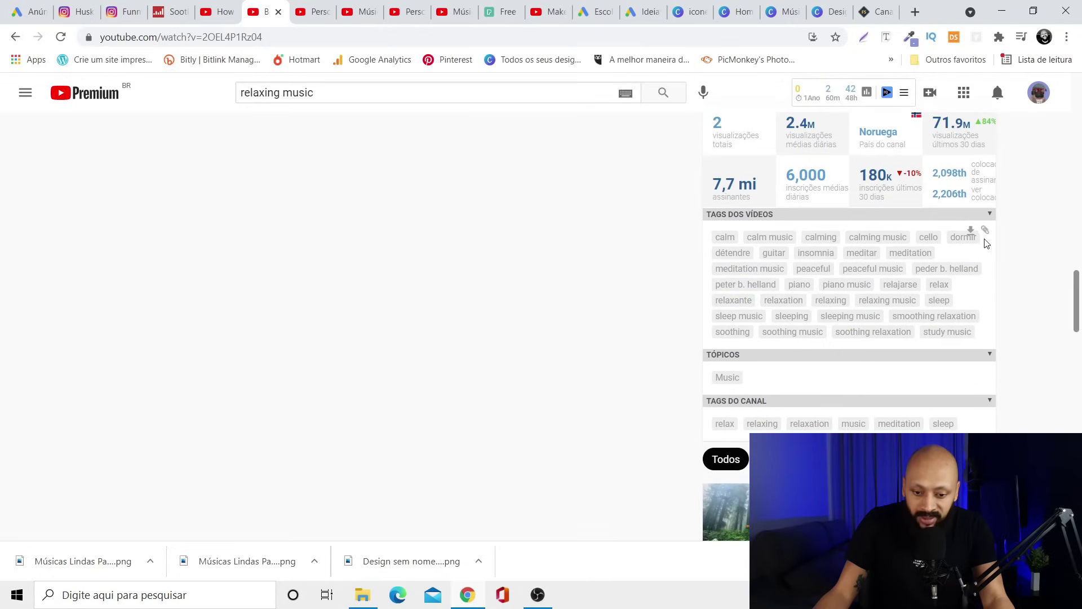
{"action": "scroll", "coordinate": [714, 446], "scroll_direction": "down", "scroll_amount": 5}
{"action": "scroll", "coordinate": [914, 325], "scroll_direction": "up", "scroll_amount": 5}
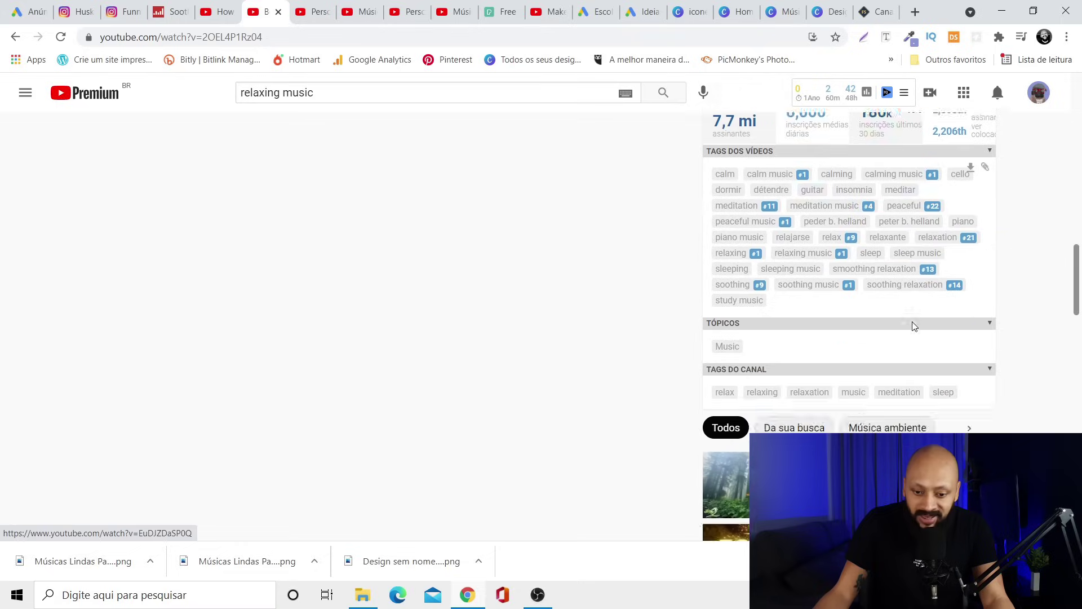
{"action": "triple_click", "coordinate": [937, 420]}
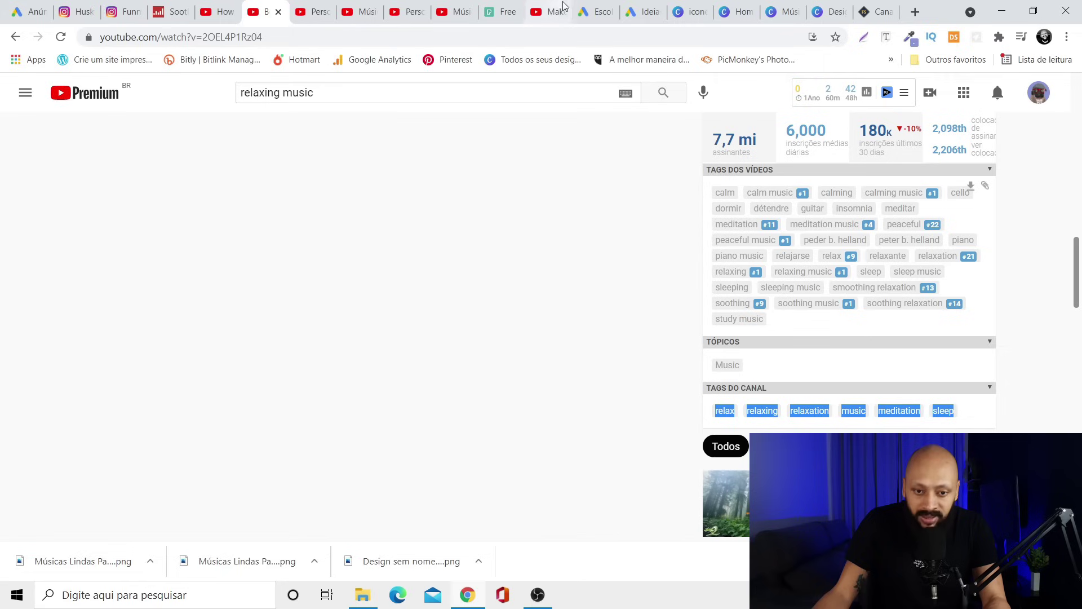
{"action": "left_click", "coordinate": [642, 11]}
{"action": "left_click", "coordinate": [410, 10]}
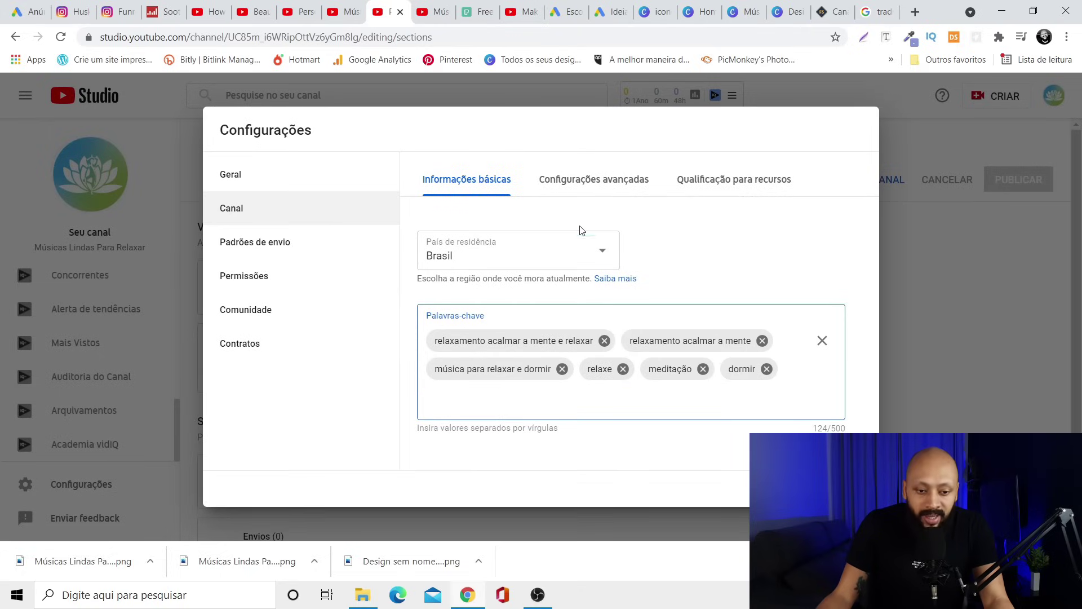
- Review the upload defaults, permissions and community settings, save the channel settings and open the channel page
{"action": "left_click", "coordinate": [259, 242]}
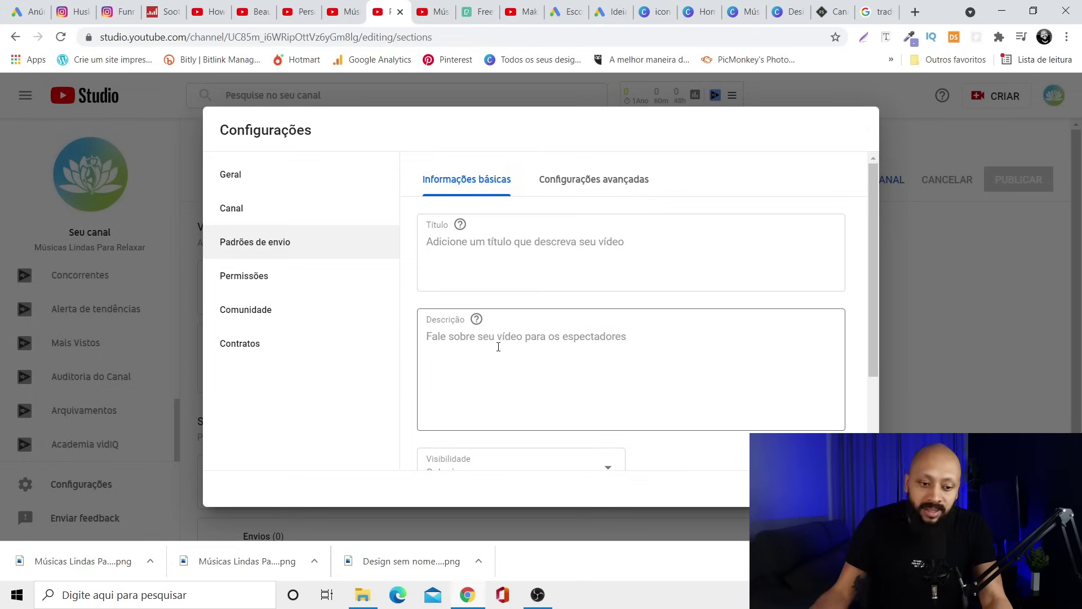
{"action": "left_click", "coordinate": [254, 279]}
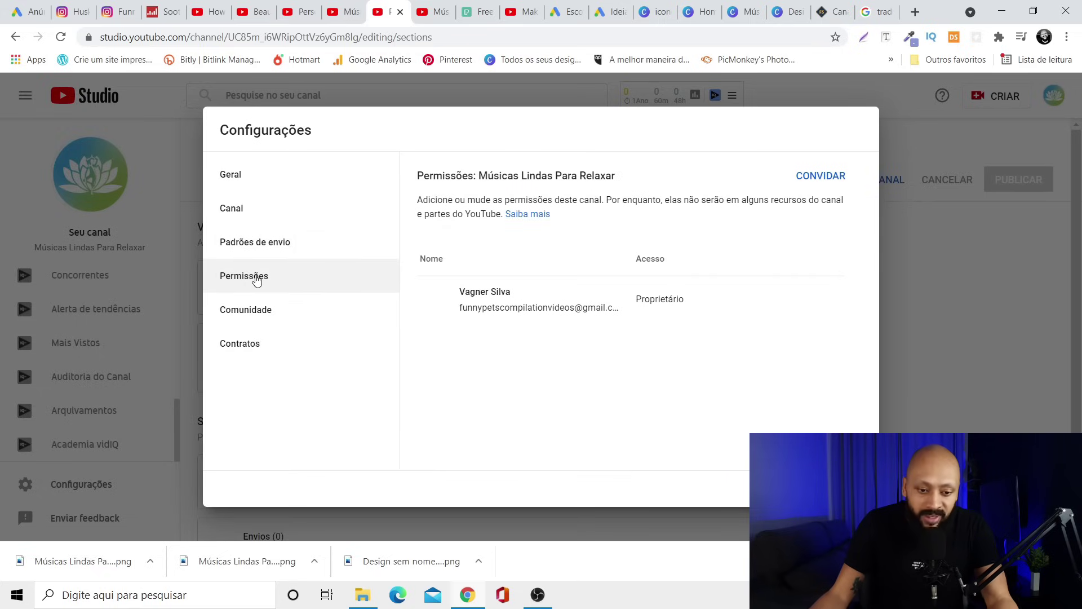
{"action": "left_click", "coordinate": [260, 326]}
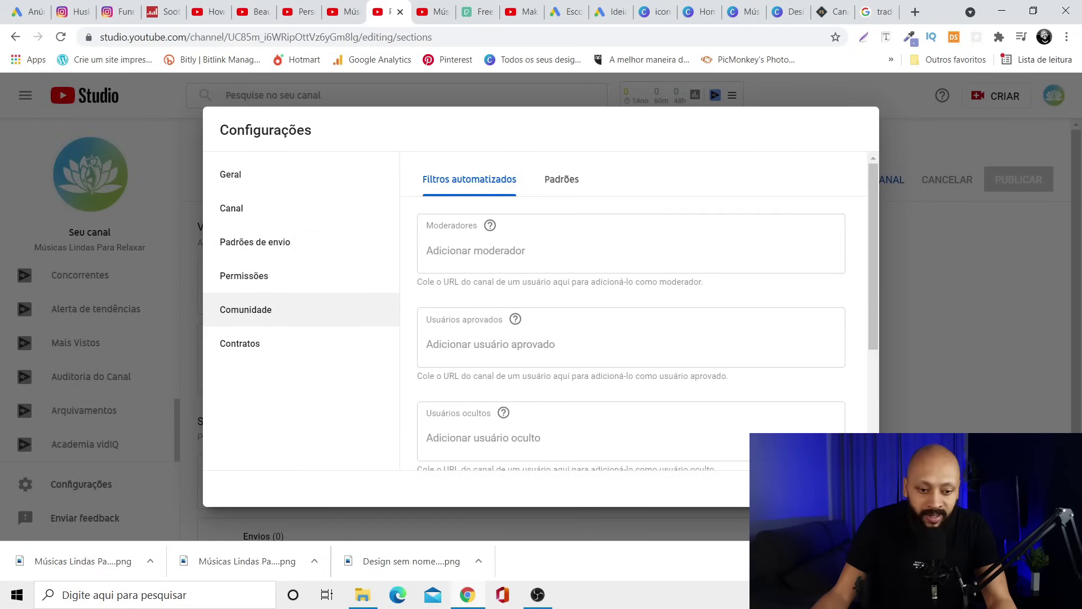
{"action": "left_click", "coordinate": [840, 488]}
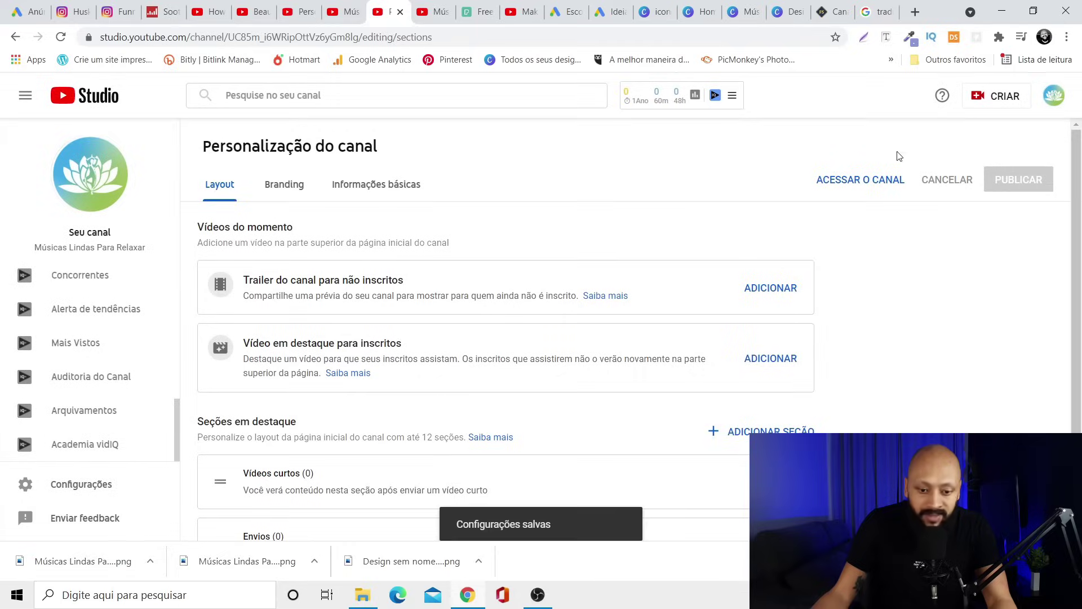
{"action": "left_click", "coordinate": [875, 182]}
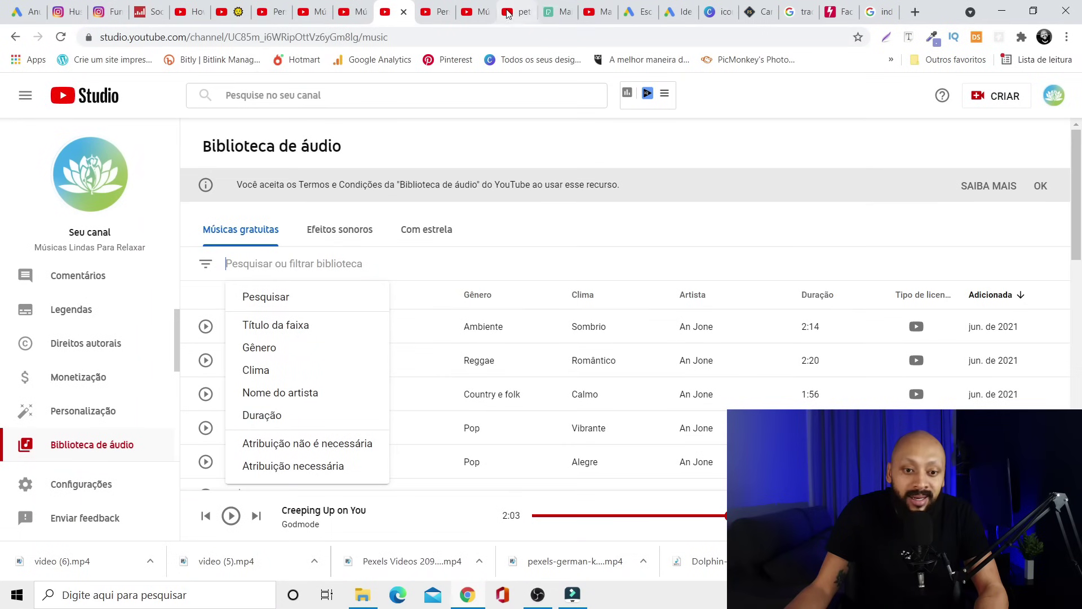
- Browse the forest videos on Pexels and check the downloaded clips and music in the Nova pasta folder
{"action": "left_click", "coordinate": [550, 12]}
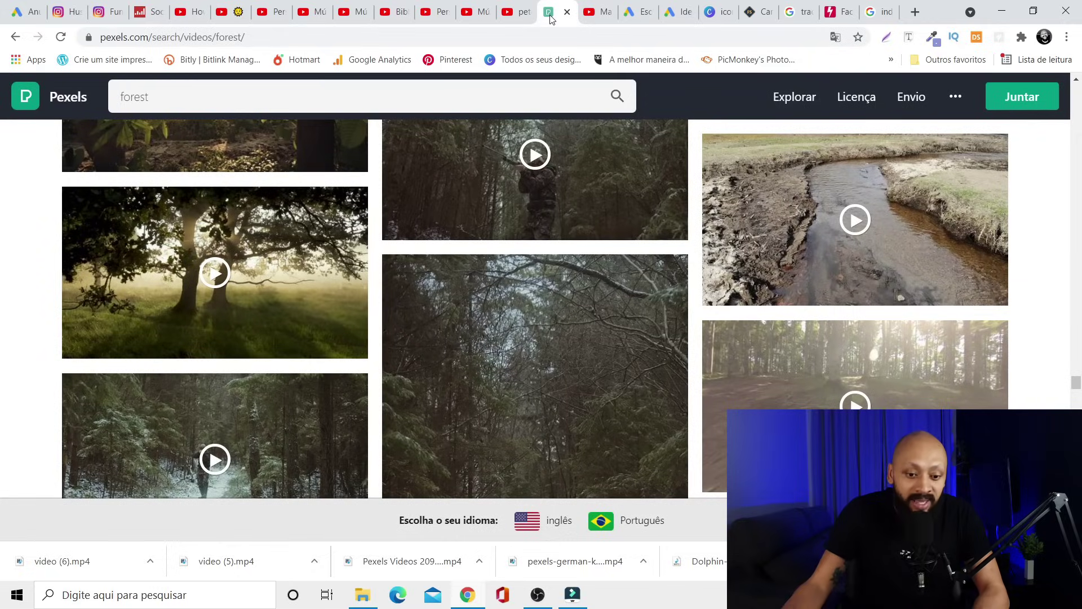
{"action": "scroll", "coordinate": [712, 180], "scroll_direction": "down", "scroll_amount": 5}
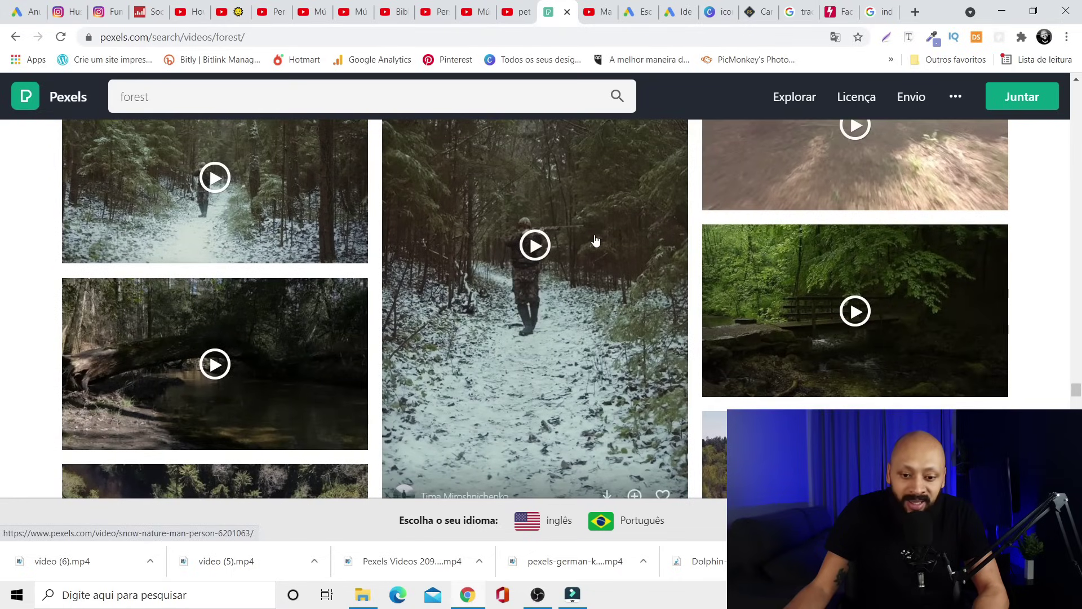
{"action": "scroll", "coordinate": [621, 242], "scroll_direction": "down", "scroll_amount": 4}
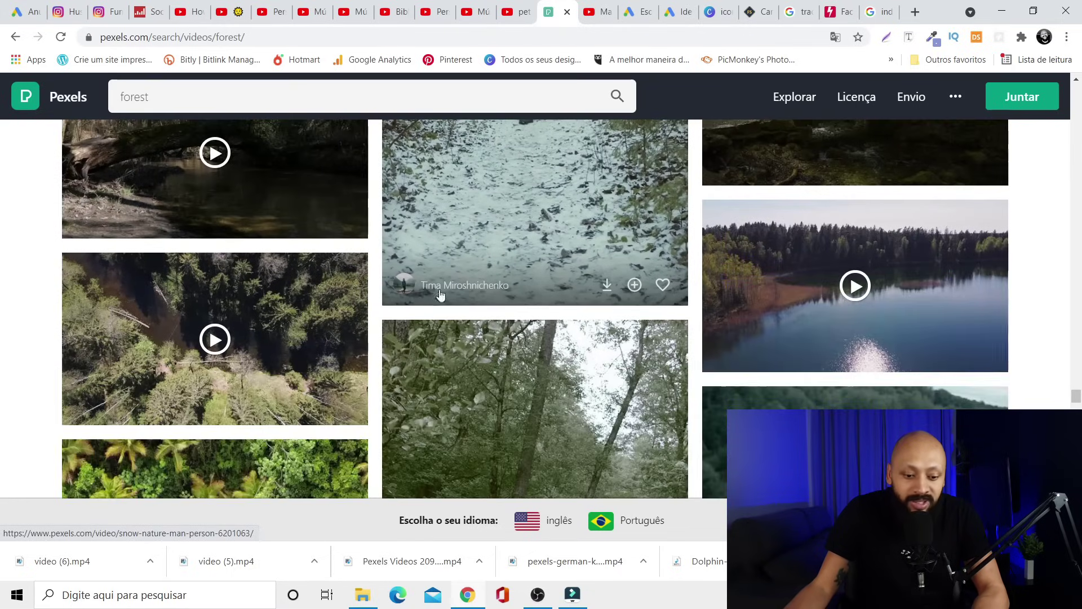
{"action": "left_click", "coordinate": [363, 595]}
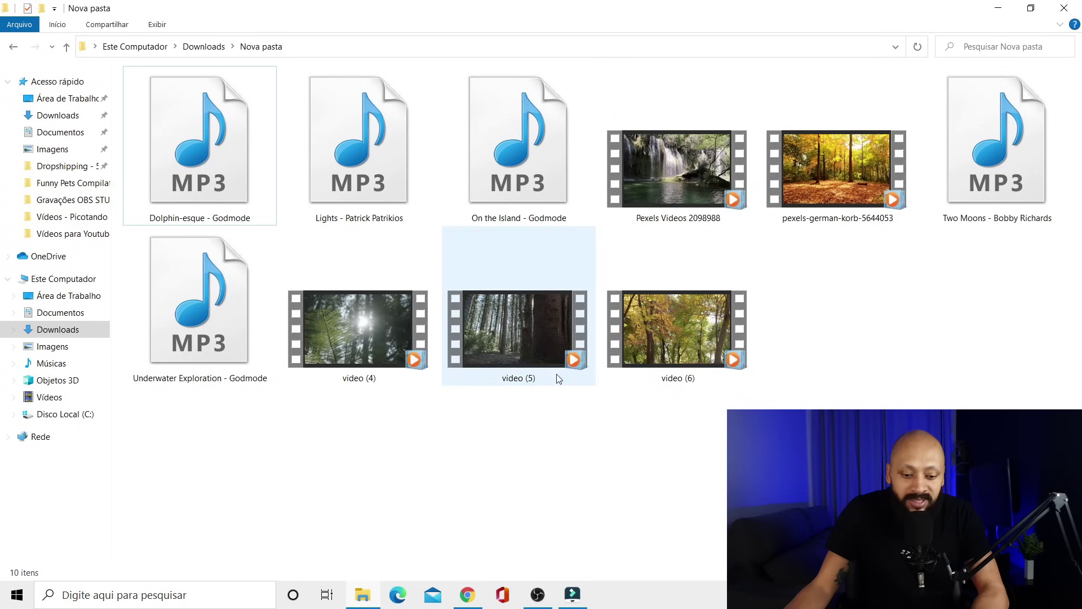
{"action": "left_click", "coordinate": [469, 598]}
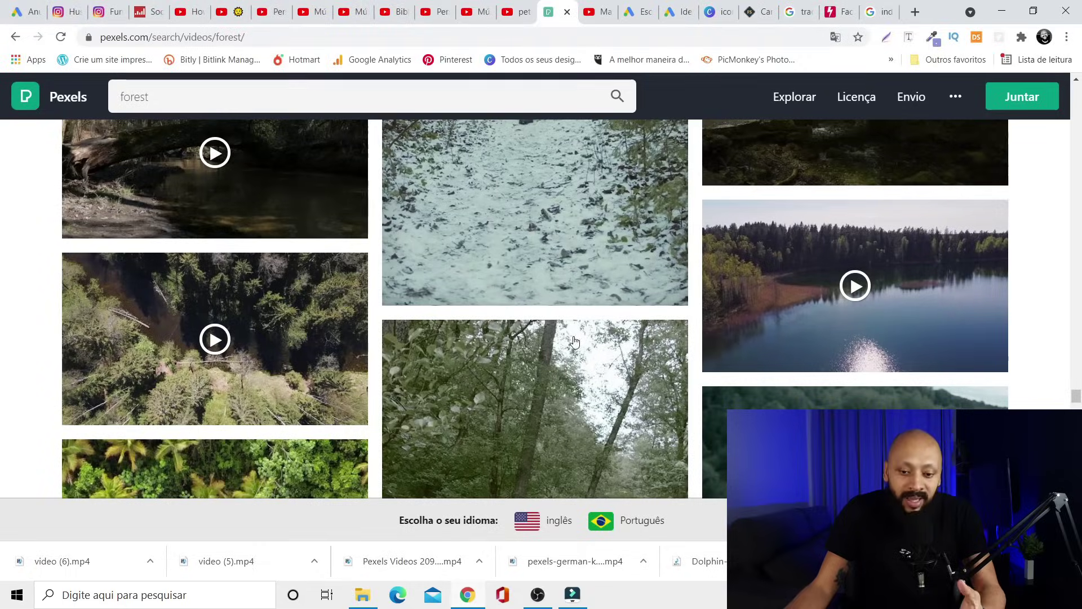
{"action": "mouse_move", "coordinate": [615, 241]}
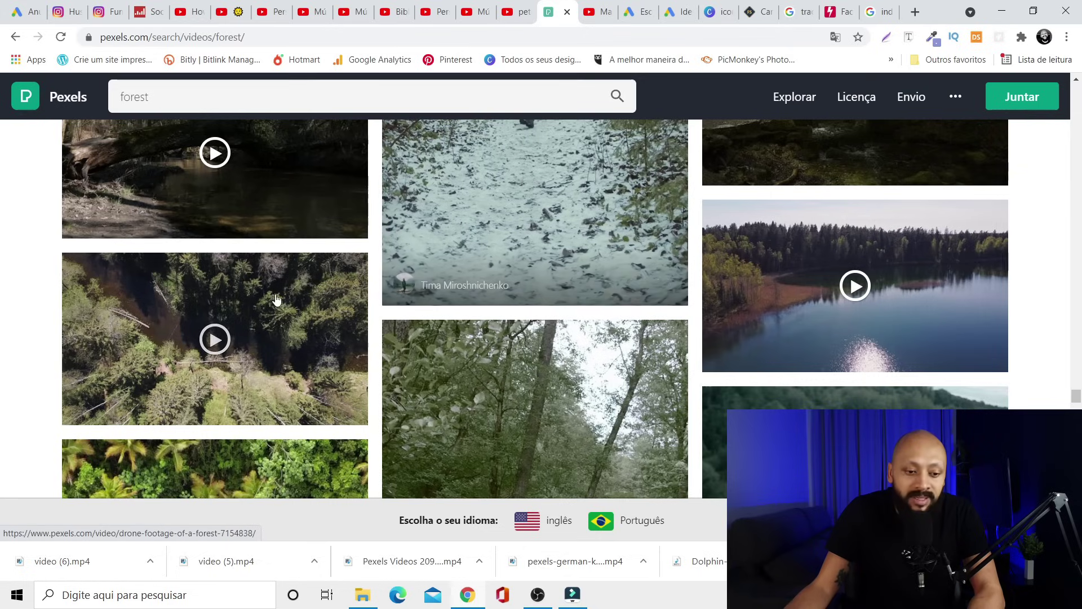
- Open the Pexels drone footage of a forest and examine its creator credit and usage details
{"action": "left_click", "coordinate": [194, 294]}
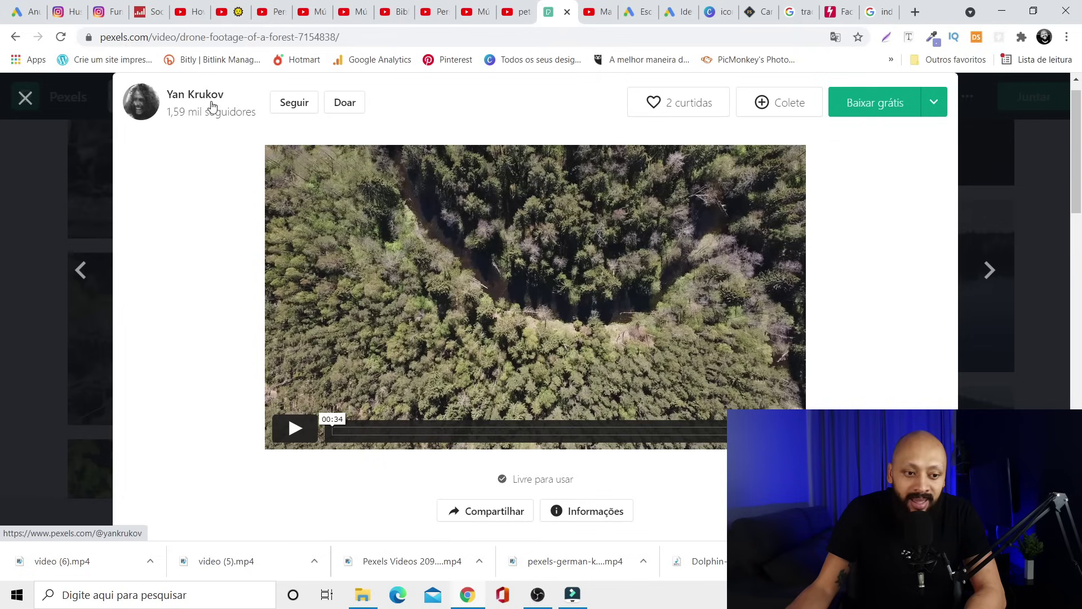
{"action": "scroll", "coordinate": [563, 350], "scroll_direction": "down", "scroll_amount": 3}
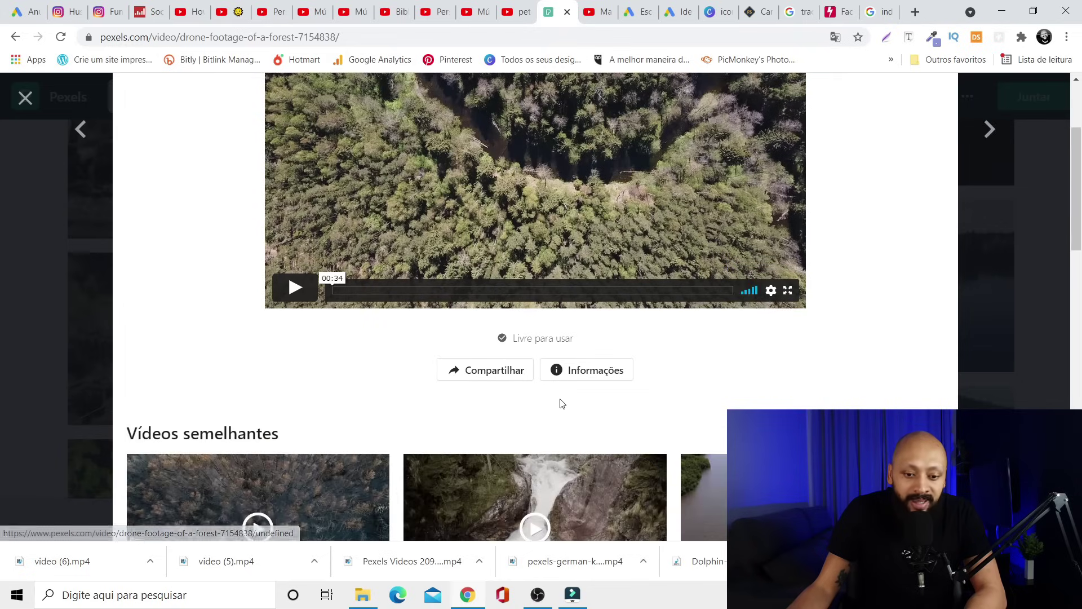
{"action": "scroll", "coordinate": [411, 367], "scroll_direction": "up", "scroll_amount": 3}
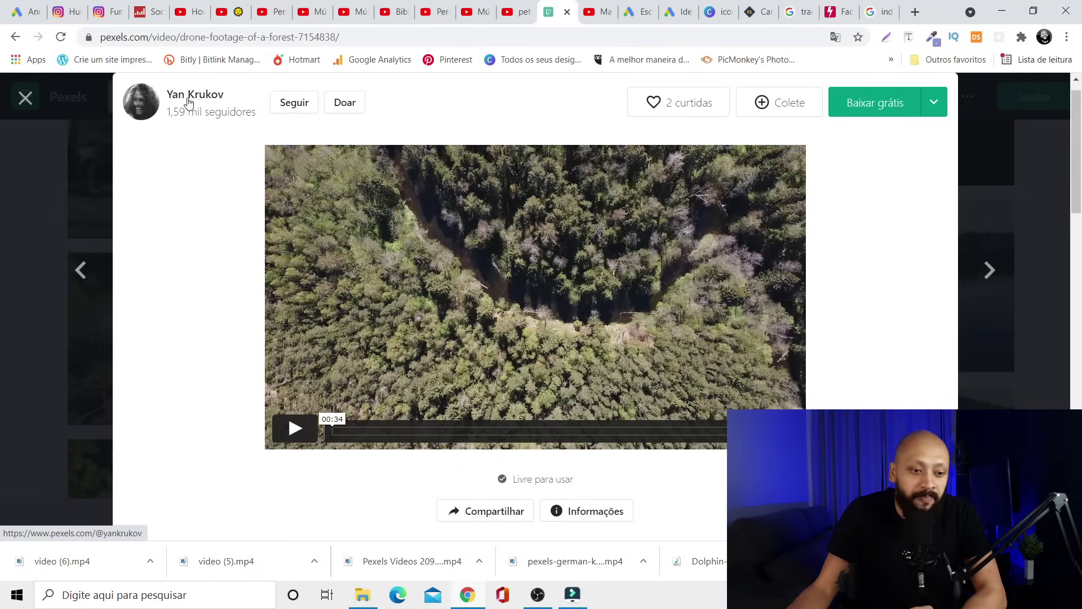
- Filter the free music in YouTube Studio's audio library by the mood Calmo and play the track Lights
{"action": "key", "text": "alt+Tab"}
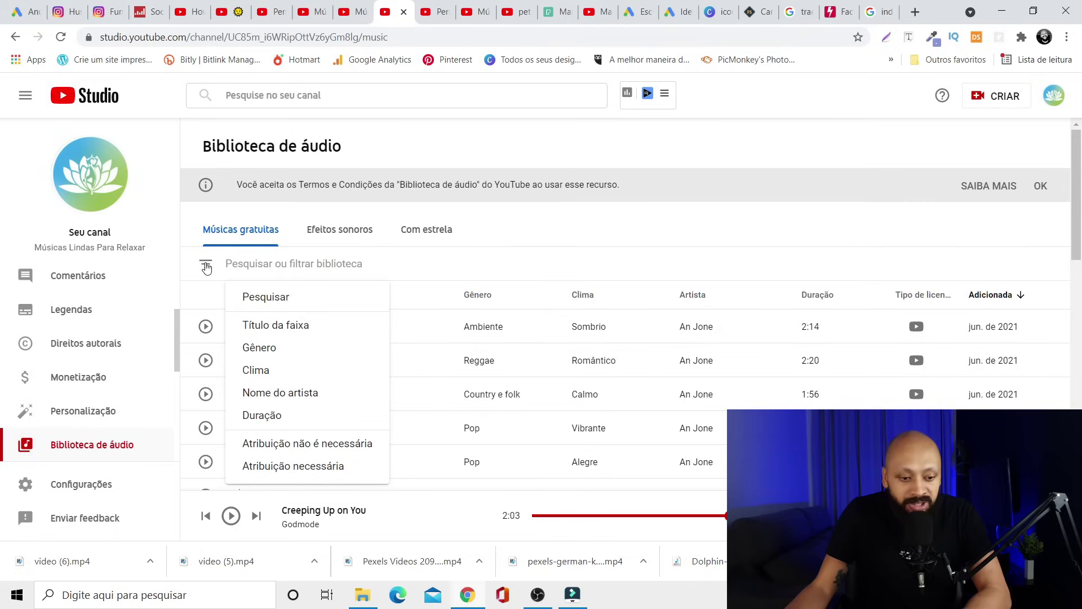
{"action": "left_click", "coordinate": [257, 370]}
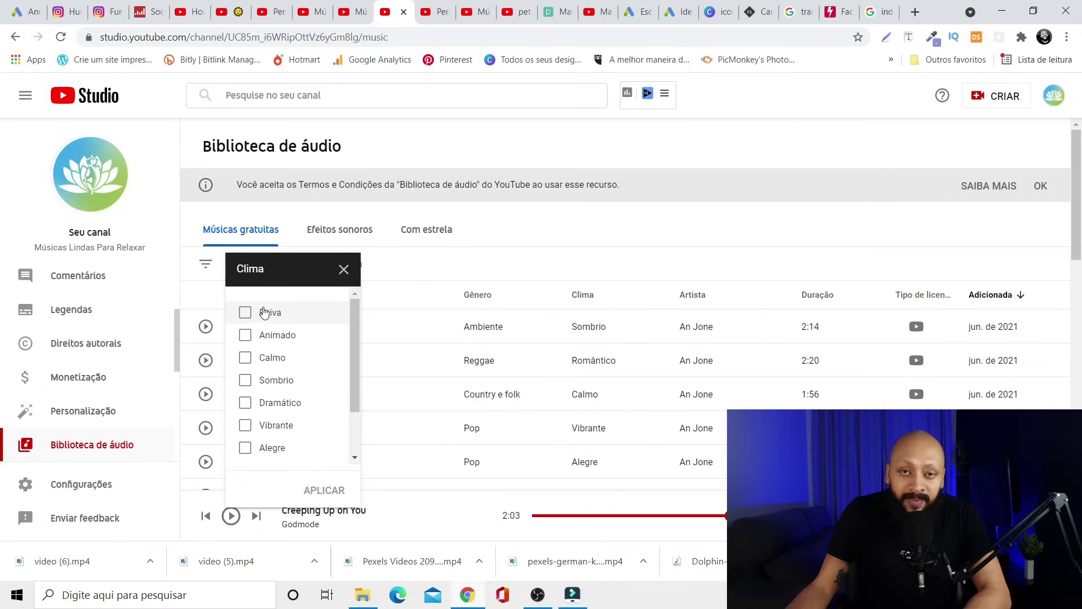
{"action": "left_click", "coordinate": [247, 358]}
{"action": "left_click", "coordinate": [325, 490]}
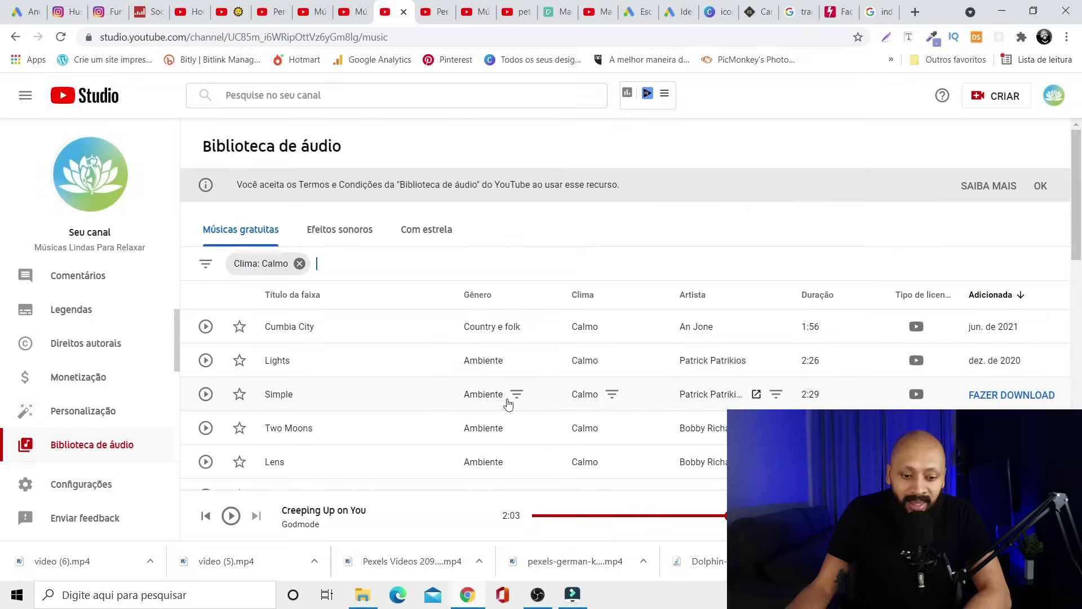
{"action": "scroll", "coordinate": [330, 333], "scroll_direction": "down", "scroll_amount": 2}
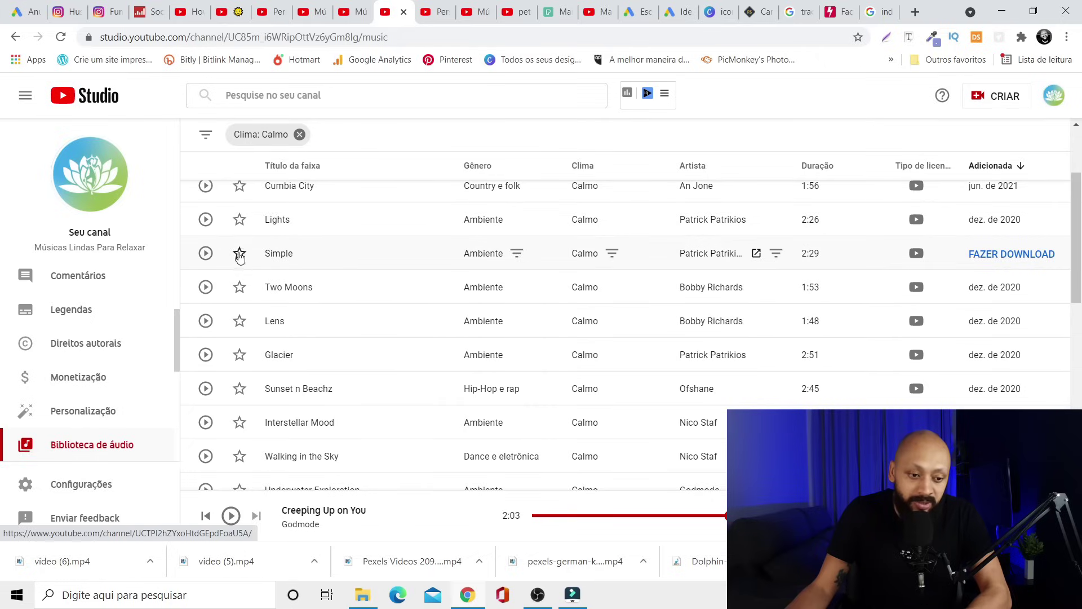
{"action": "left_click", "coordinate": [207, 220]}
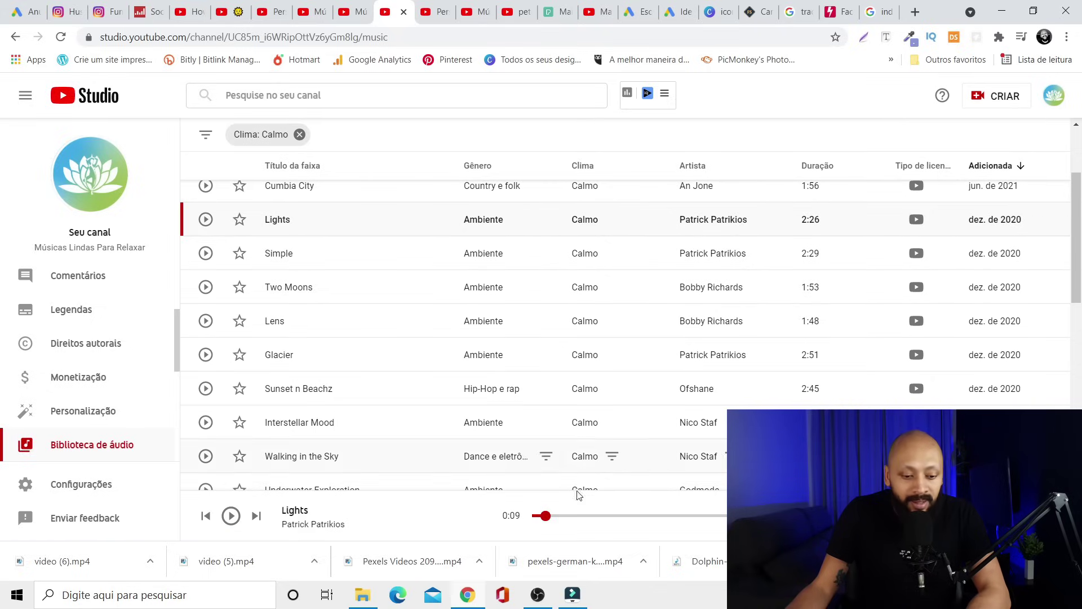
- Check the downloaded files in Nova pasta, and import all of its music and video files into the Wondershare Filmora project
{"action": "left_click", "coordinate": [364, 596]}
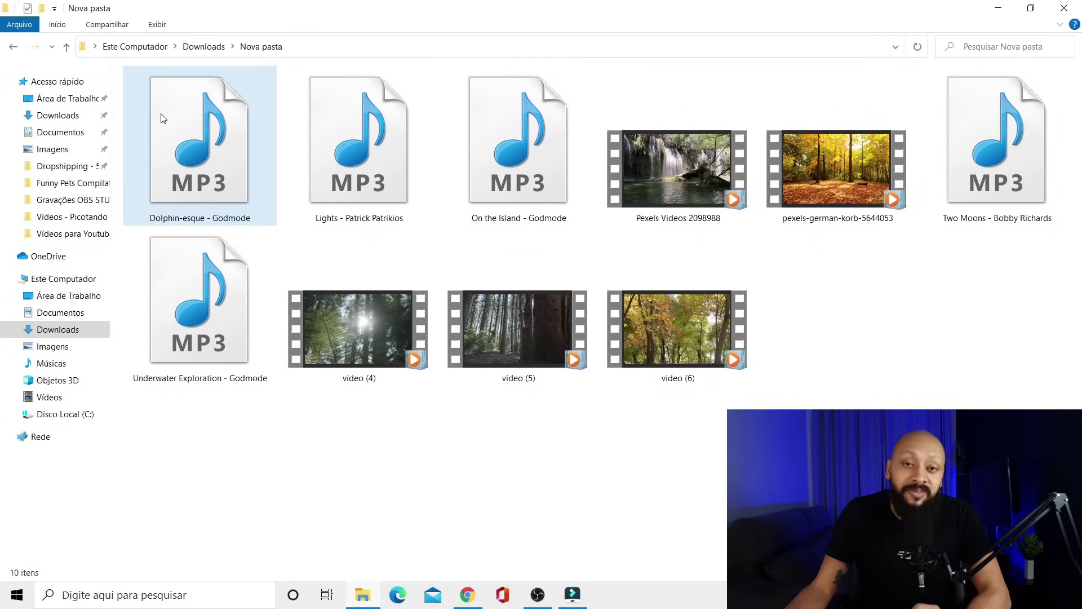
{"action": "mouse_move", "coordinate": [161, 118]}
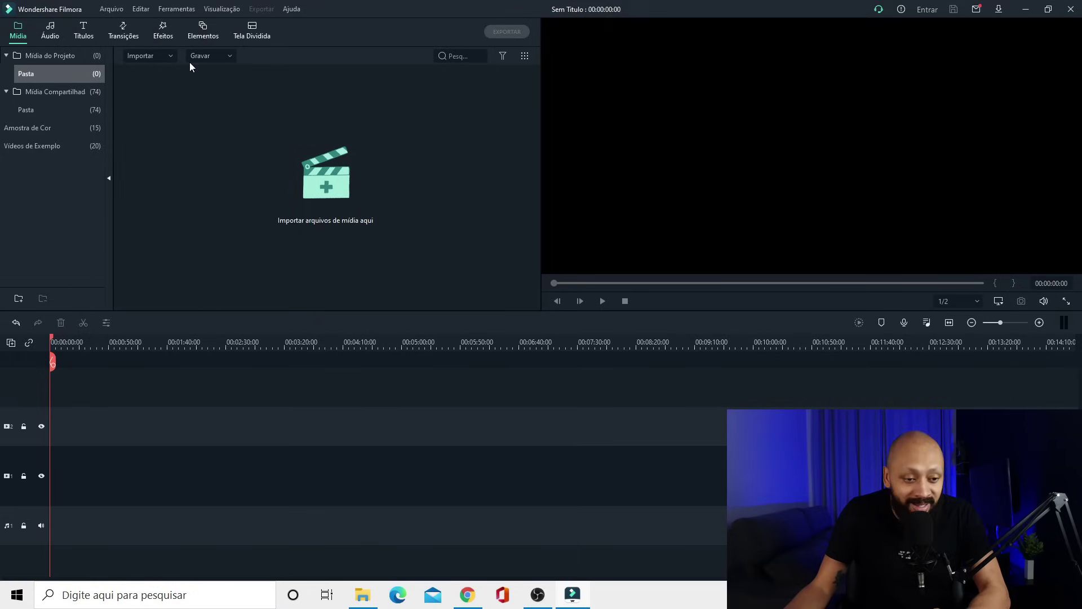
{"action": "left_click", "coordinate": [159, 59]}
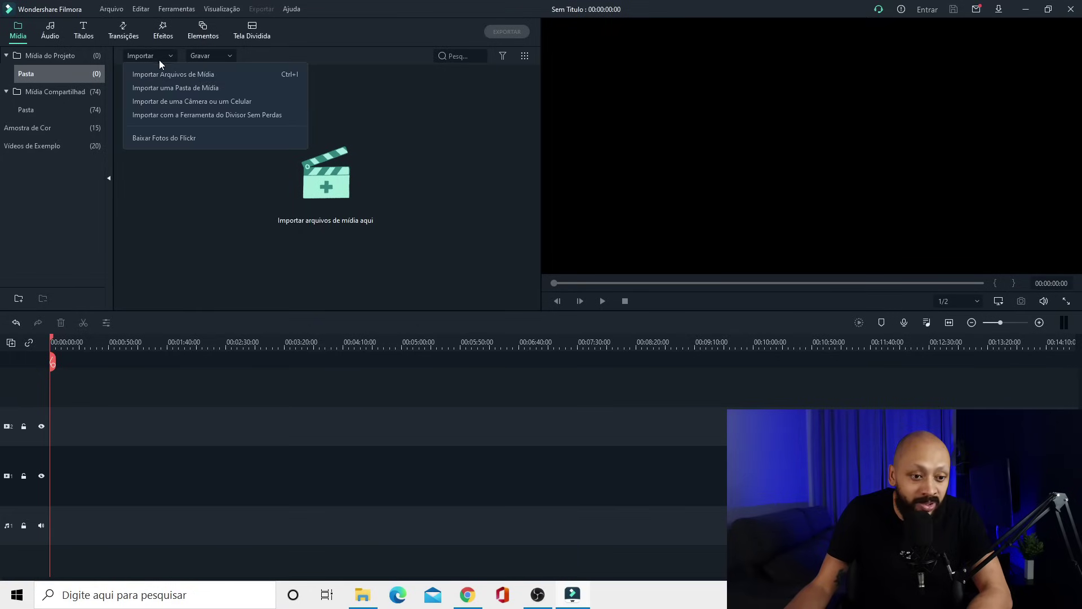
{"action": "left_click", "coordinate": [168, 80]}
{"action": "left_click", "coordinate": [185, 103]}
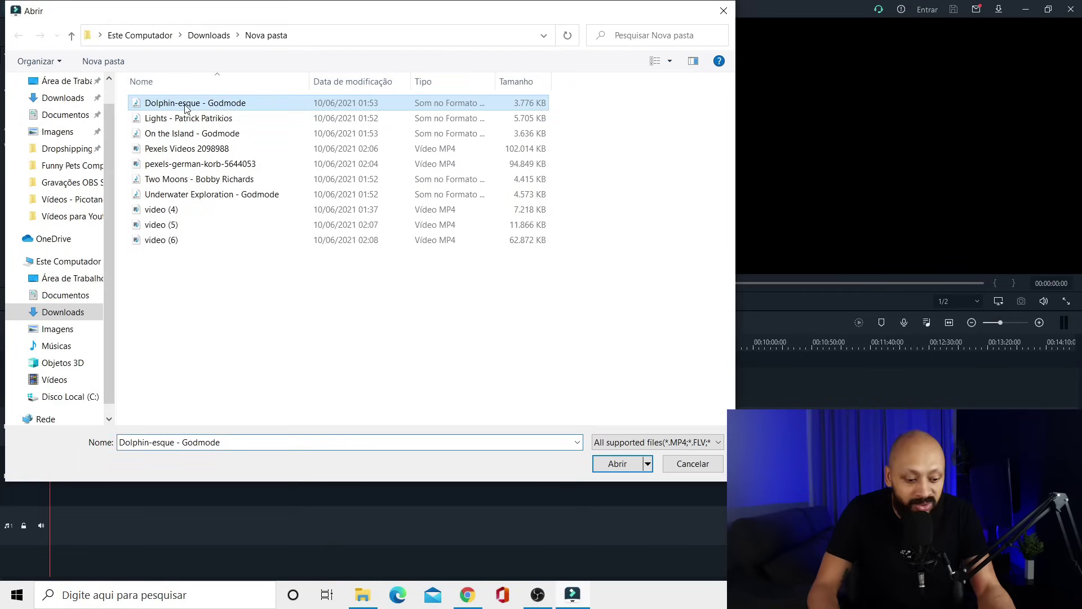
{"action": "key", "text": "shift+Down"}
{"action": "key", "text": "shift+Down"}
{"action": "key", "text": "shift+Down"}
{"action": "key", "text": "shift+Down"}
{"action": "key", "text": "shift+Down"}
{"action": "key", "text": "shift+Down"}
{"action": "key", "text": "shift+Down"}
{"action": "key", "text": "shift+Down"}
{"action": "key", "text": "shift+Down"}
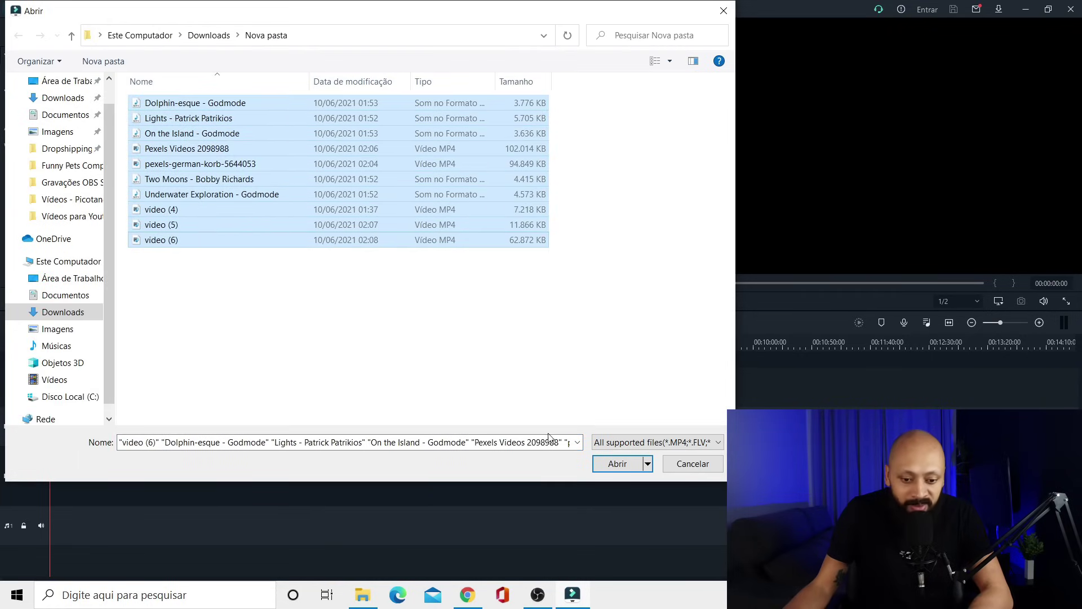
{"action": "left_click", "coordinate": [616, 464]}
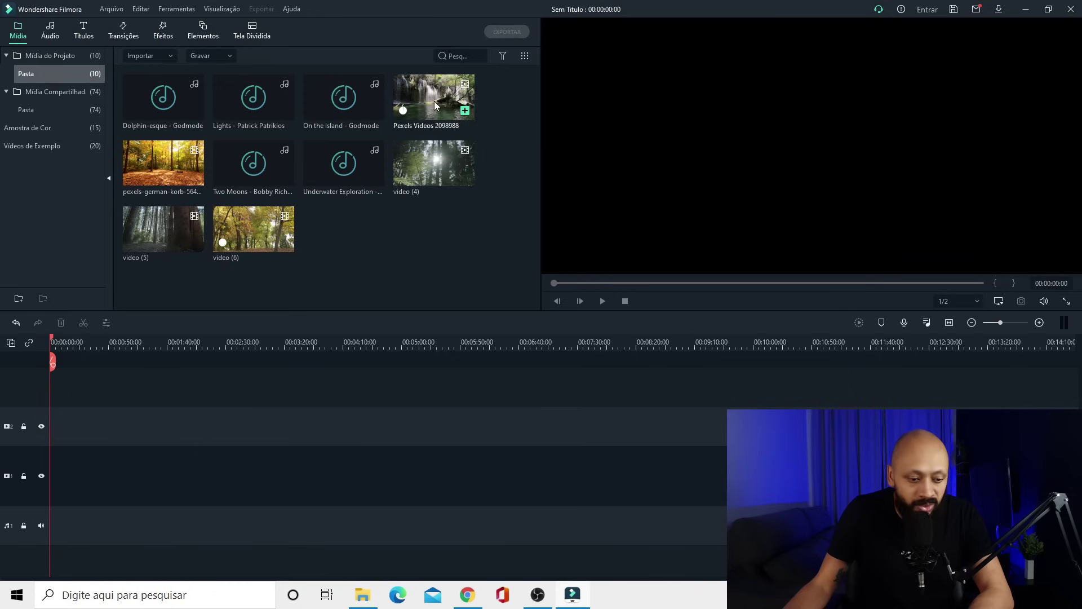
- Place the five forest clips spaced apart on video track 2, starting with the waterfall clip Pexels Videos 2098988 at the beginning
{"action": "left_click_drag", "start_coordinate": [434, 98], "coordinate": [49, 444]}
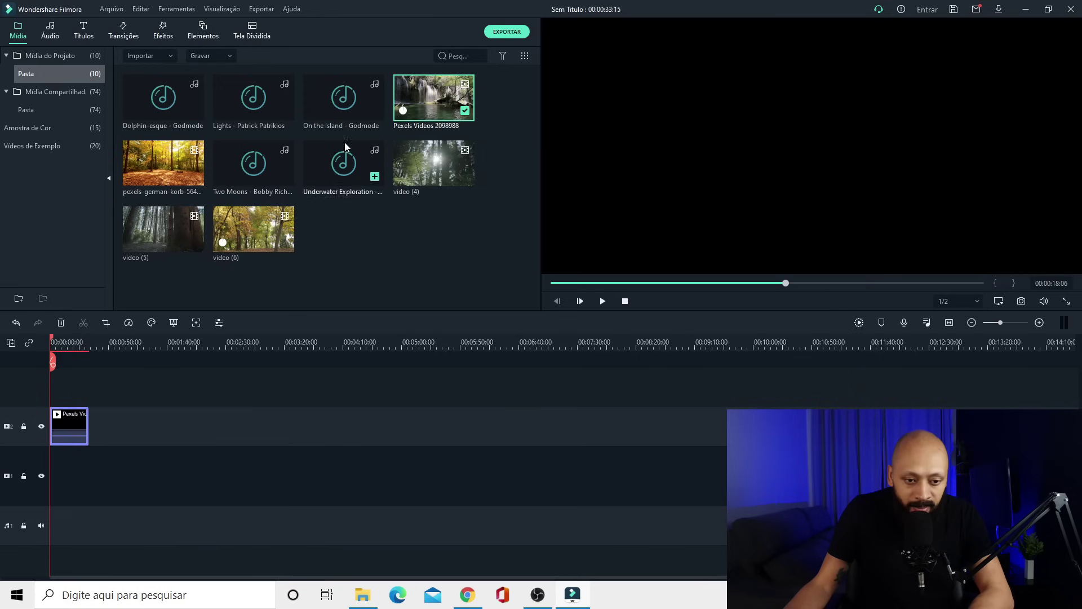
{"action": "left_click_drag", "start_coordinate": [435, 164], "coordinate": [328, 267]}
{"action": "left_click_drag", "start_coordinate": [409, 214], "coordinate": [179, 427]}
{"action": "left_click_drag", "start_coordinate": [163, 169], "coordinate": [268, 425]}
{"action": "left_click_drag", "start_coordinate": [158, 227], "coordinate": [436, 426]}
{"action": "left_click_drag", "start_coordinate": [259, 237], "coordinate": [550, 427]}
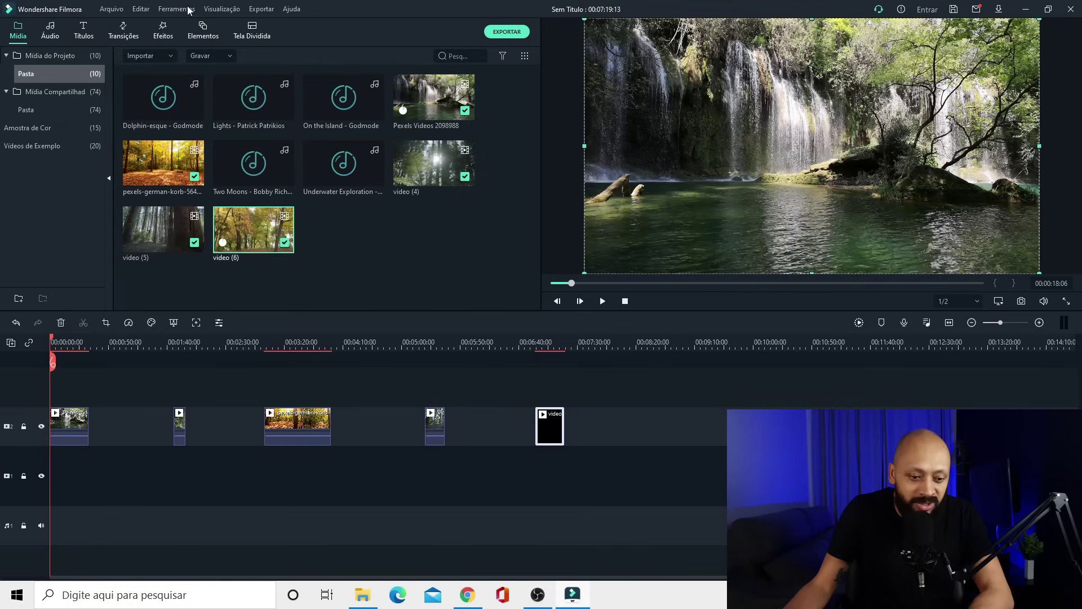
- Line up the five music tracks end to end on the audio track, from Dolphin-esque to Underwater Exploration
{"action": "left_click_drag", "start_coordinate": [163, 99], "coordinate": [34, 471]}
{"action": "left_click_drag", "start_coordinate": [254, 99], "coordinate": [165, 456]}
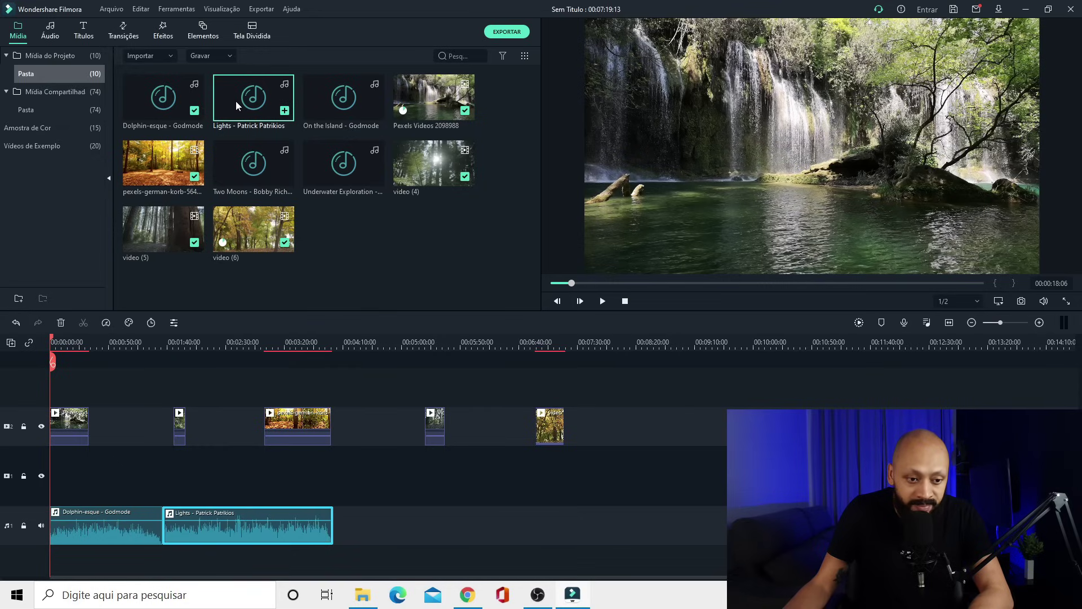
{"action": "left_click_drag", "start_coordinate": [343, 100], "coordinate": [352, 515]}
{"action": "left_click_drag", "start_coordinate": [242, 165], "coordinate": [443, 485]}
{"action": "left_click_drag", "start_coordinate": [333, 172], "coordinate": [583, 509]}
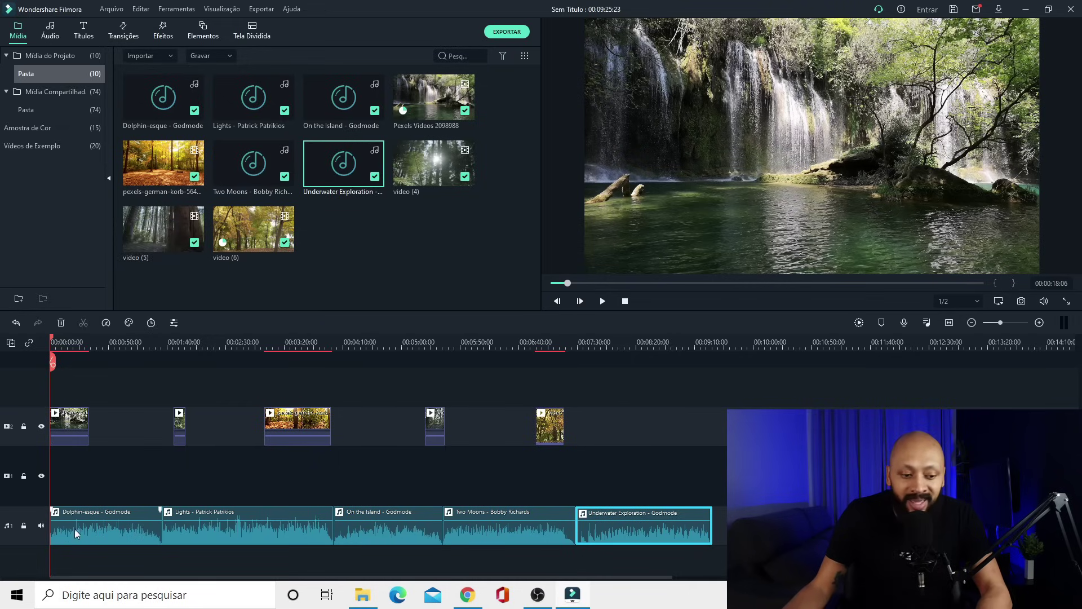
{"action": "mouse_move", "coordinate": [82, 514]}
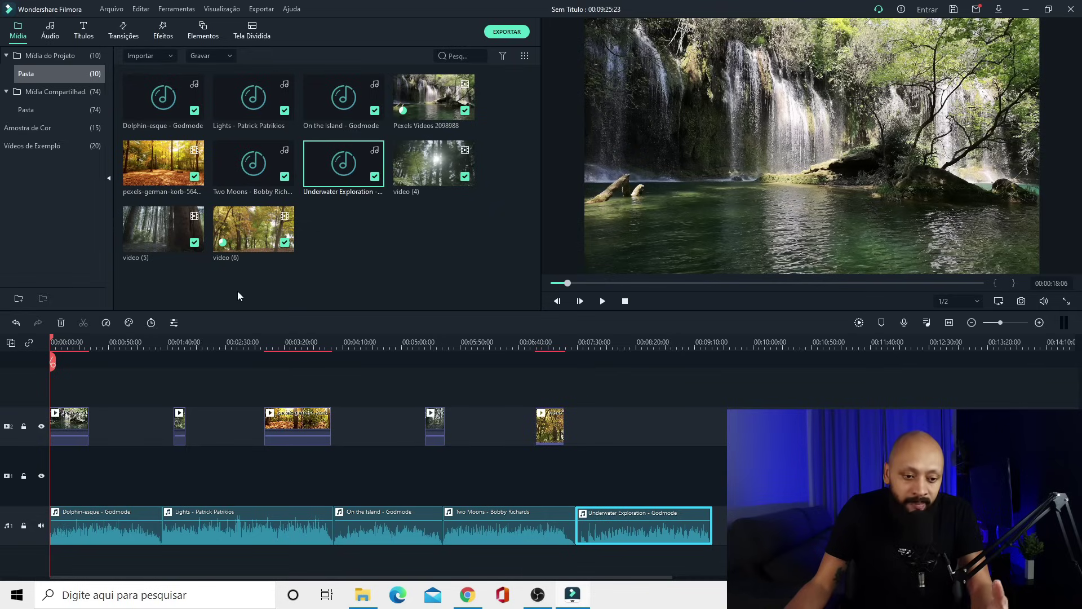
{"action": "left_click", "coordinate": [77, 420]}
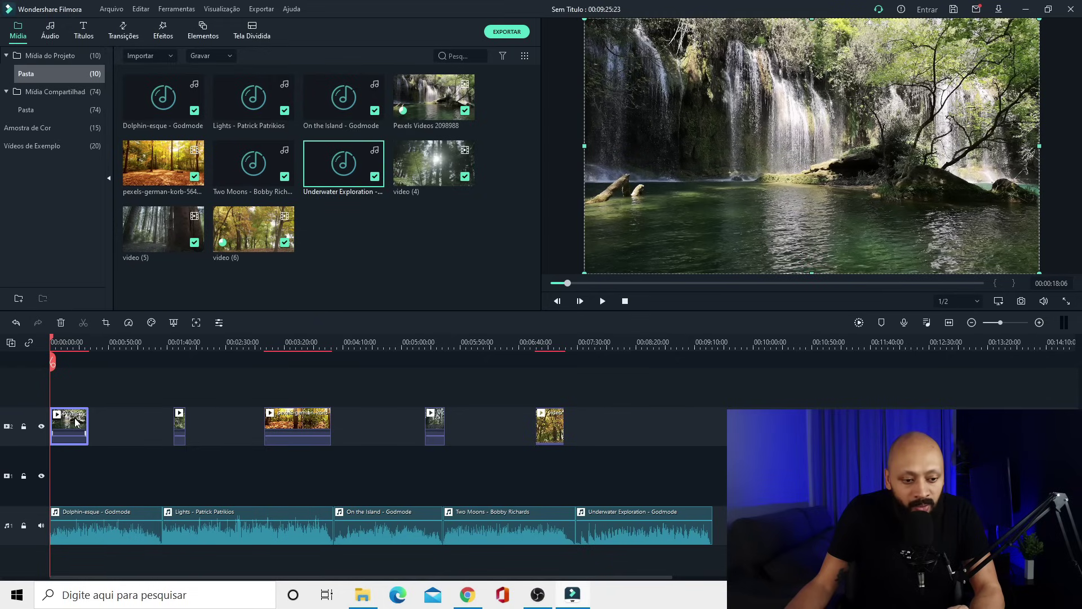
{"action": "right_click", "coordinate": [77, 421]}
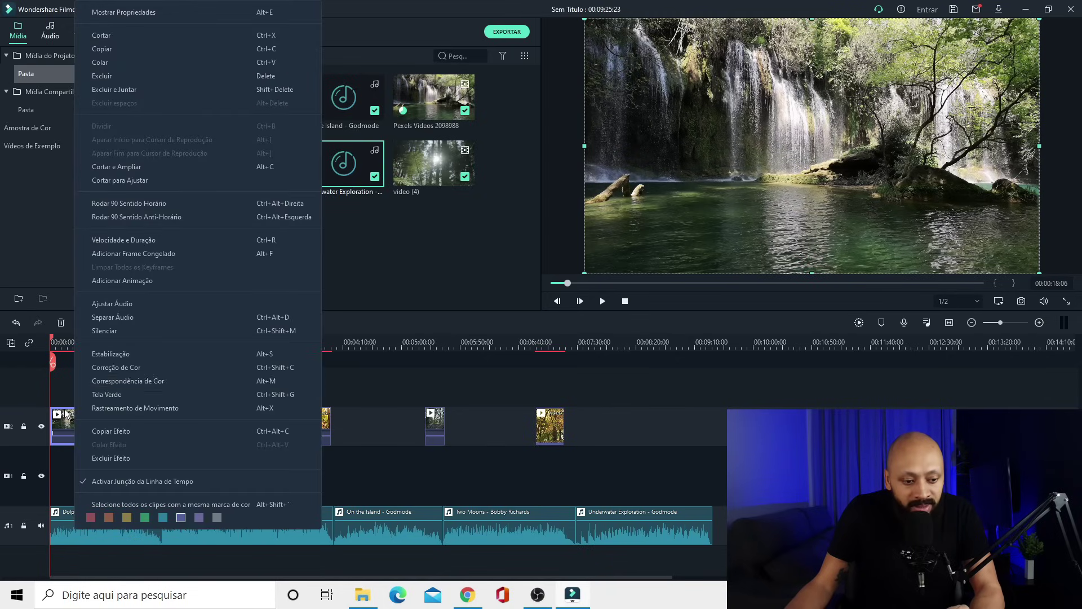
{"action": "left_click", "coordinate": [122, 243]}
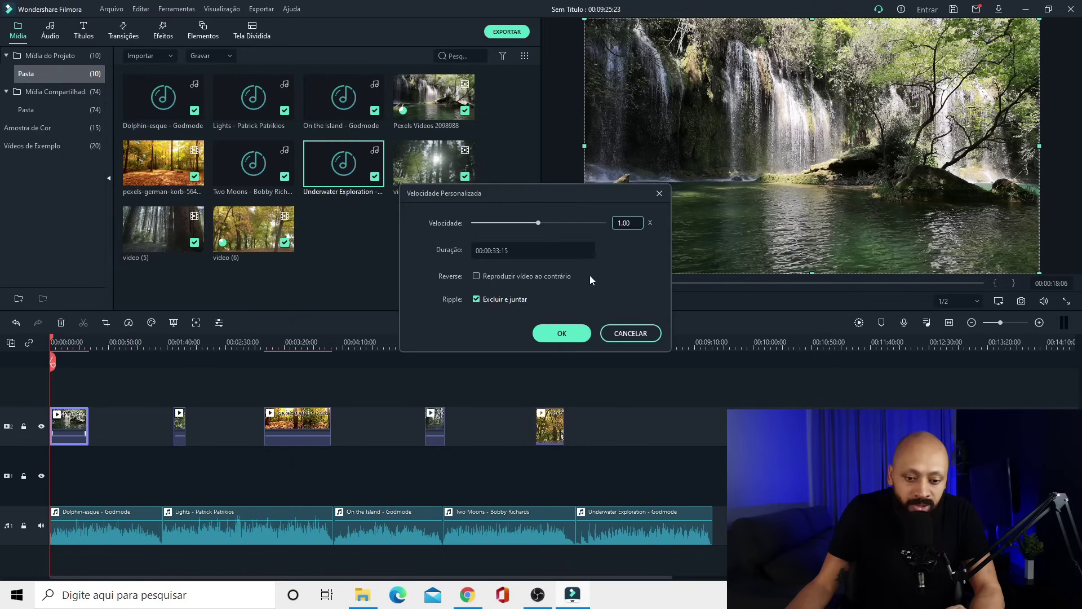
{"action": "left_click", "coordinate": [632, 333]}
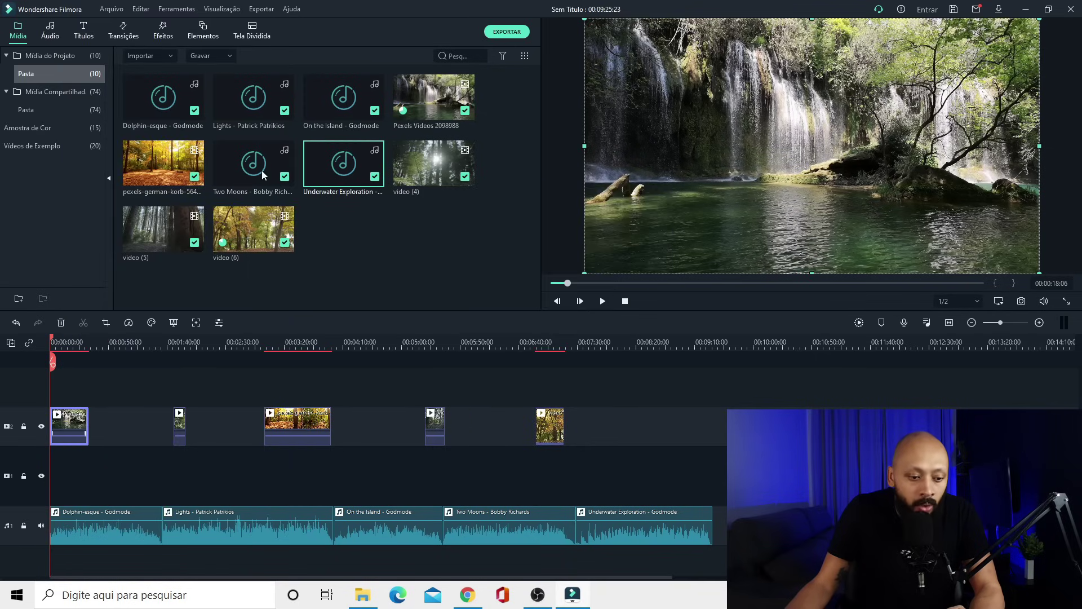
- Add two copies of the waterfall clip right after it on video track 2, trimming the last to the end of Dolphin-esque
{"action": "right_click", "coordinate": [63, 420]}
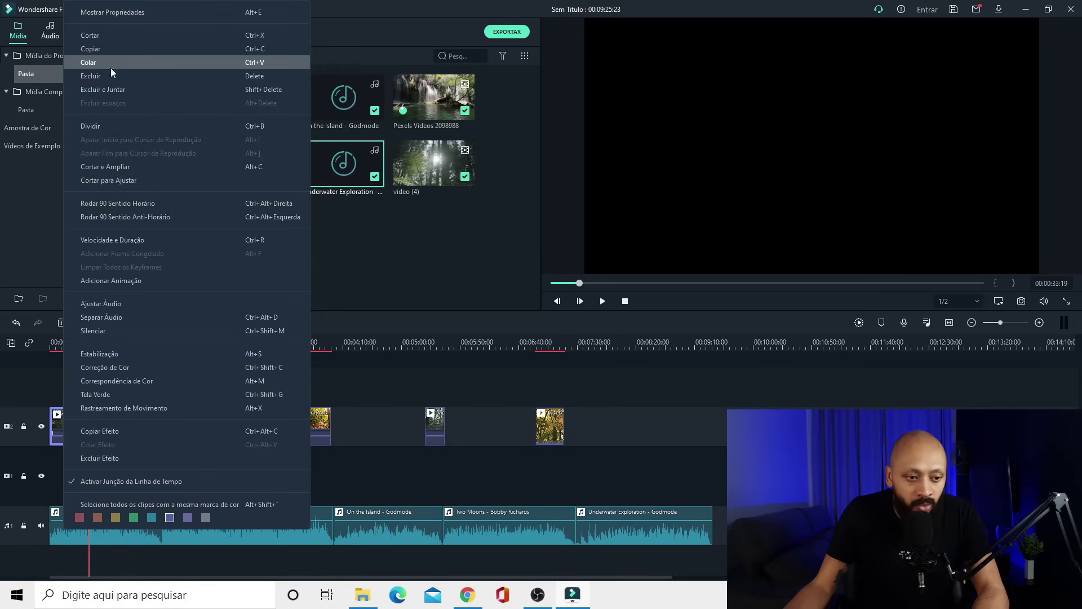
{"action": "left_click", "coordinate": [113, 49]}
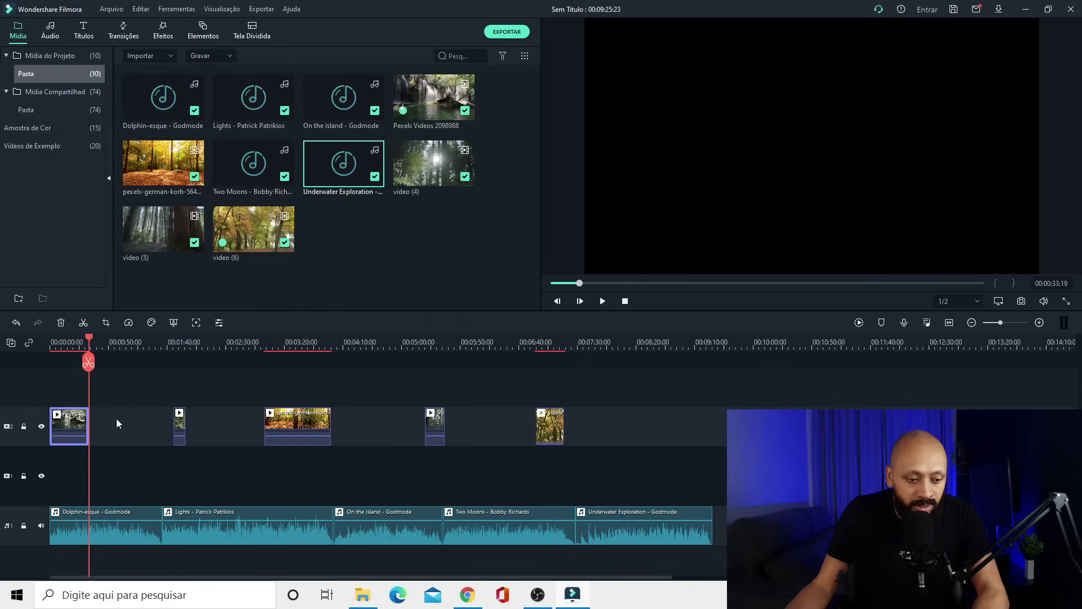
{"action": "right_click", "coordinate": [116, 418]}
{"action": "left_click", "coordinate": [136, 66]}
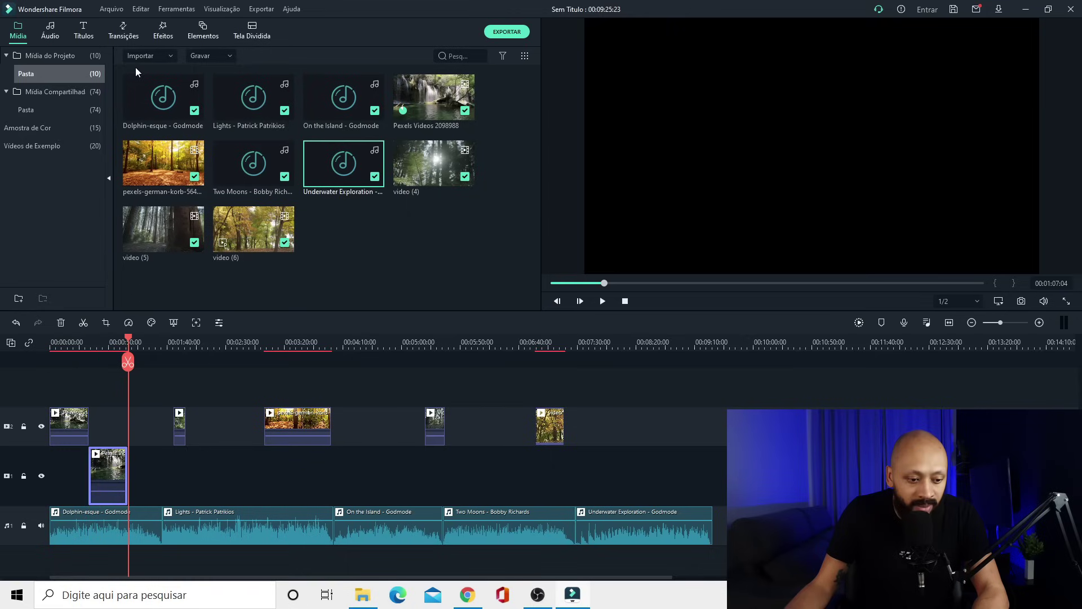
{"action": "left_click_drag", "start_coordinate": [102, 472], "coordinate": [126, 432]}
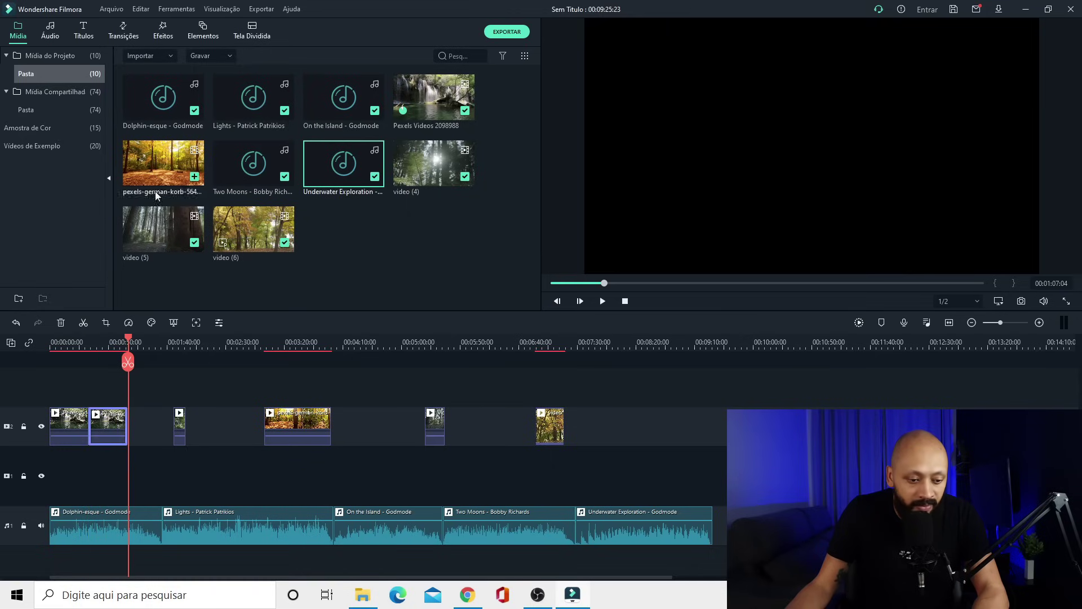
{"action": "right_click", "coordinate": [144, 420]}
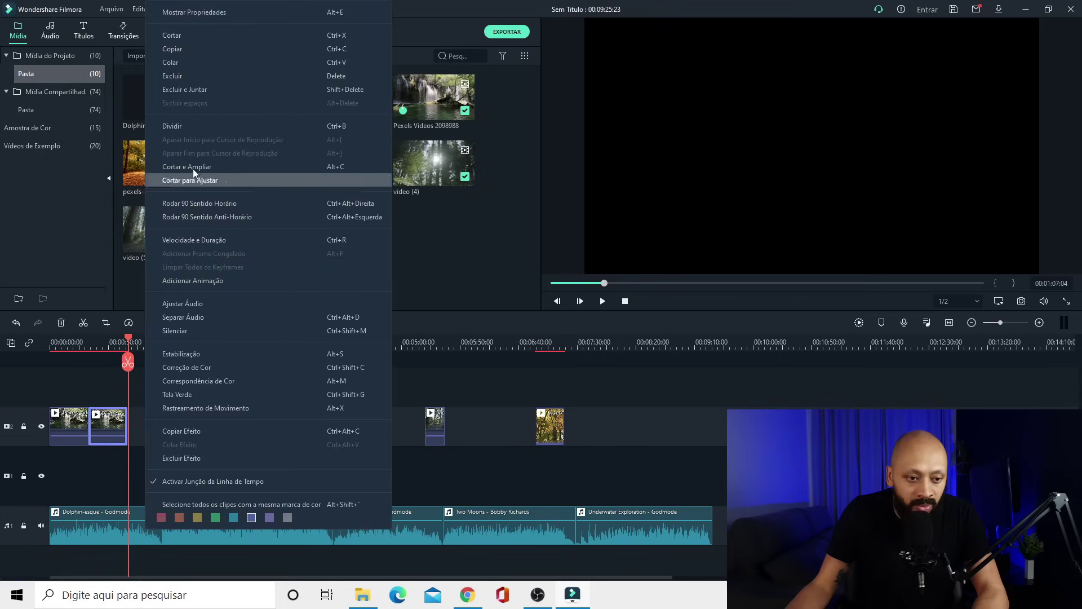
{"action": "left_click", "coordinate": [198, 64]}
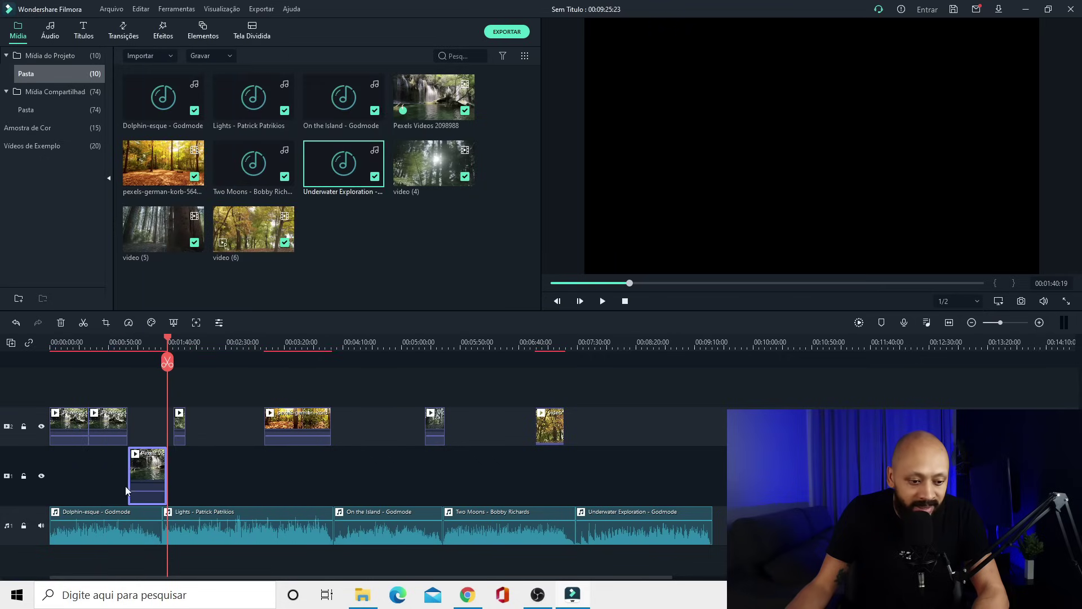
{"action": "left_click_drag", "start_coordinate": [147, 464], "coordinate": [164, 434]}
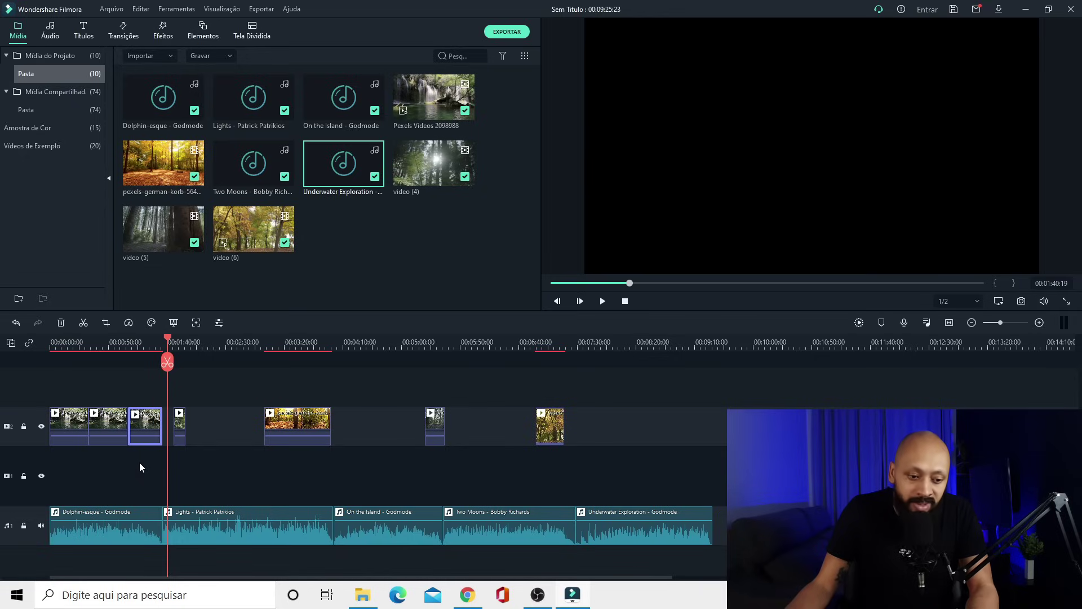
- Move video (4) out of the way, and fill the span of Lights with the autumn leaves clip and two copies, trimmed to the song's end
{"action": "left_click_drag", "start_coordinate": [180, 429], "coordinate": [397, 424]}
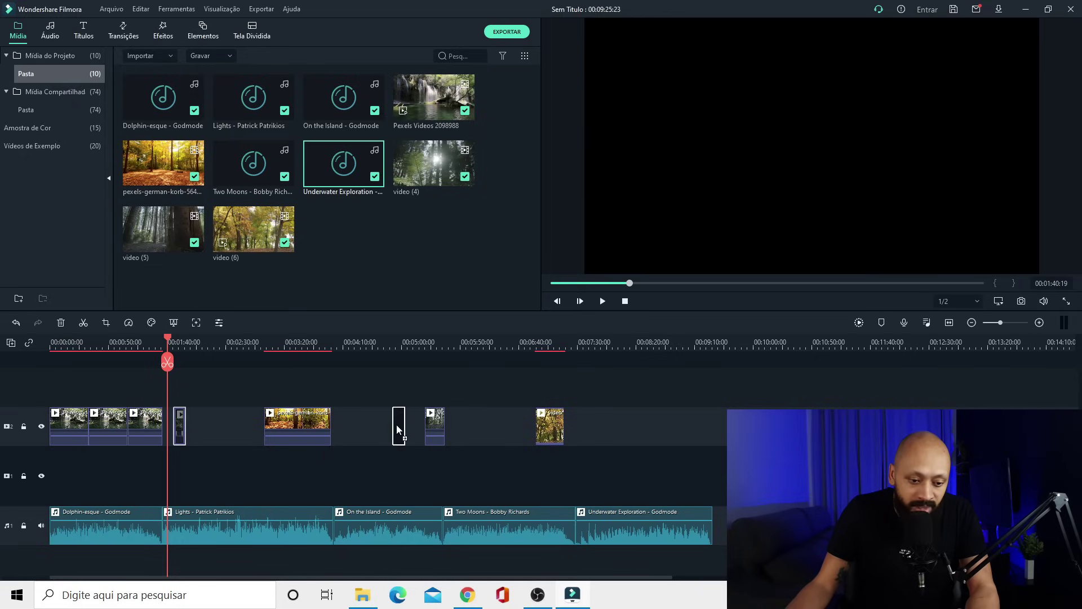
{"action": "left_click_drag", "start_coordinate": [290, 426], "coordinate": [192, 423]}
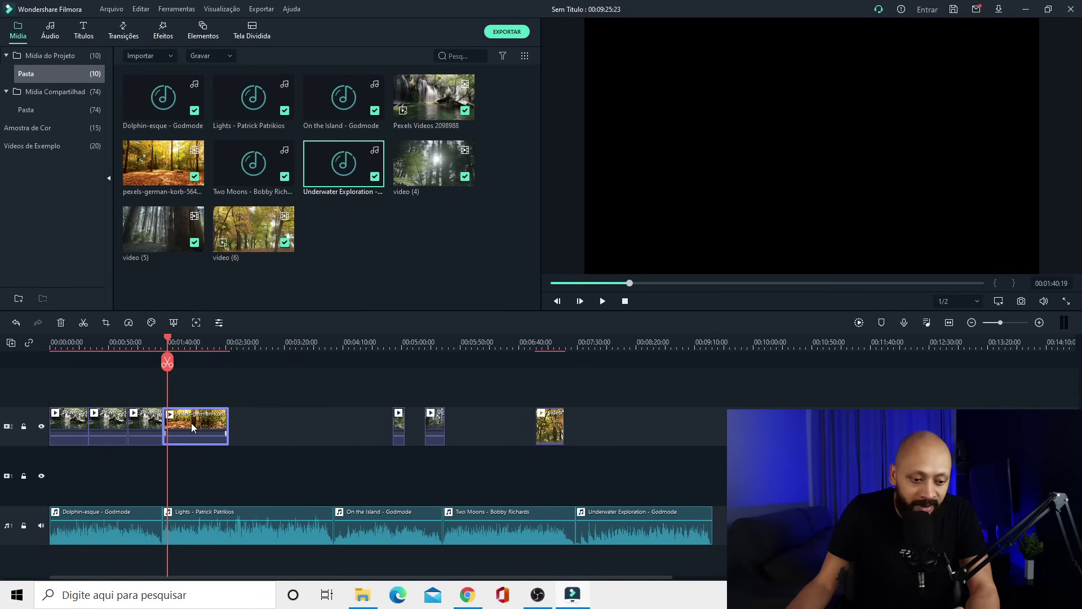
{"action": "right_click", "coordinate": [201, 421]}
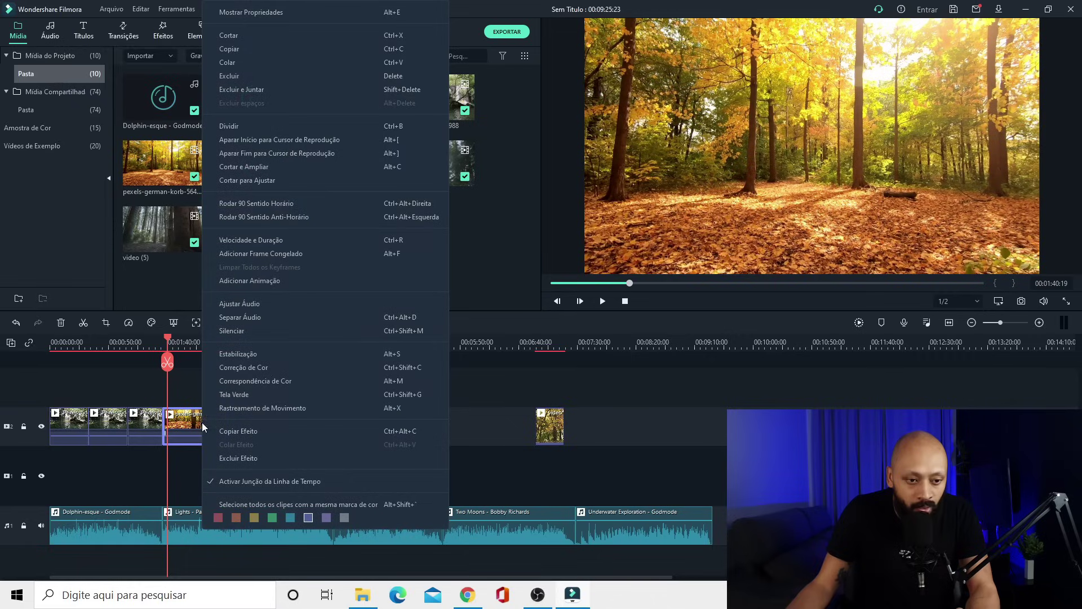
{"action": "left_click", "coordinate": [236, 49]}
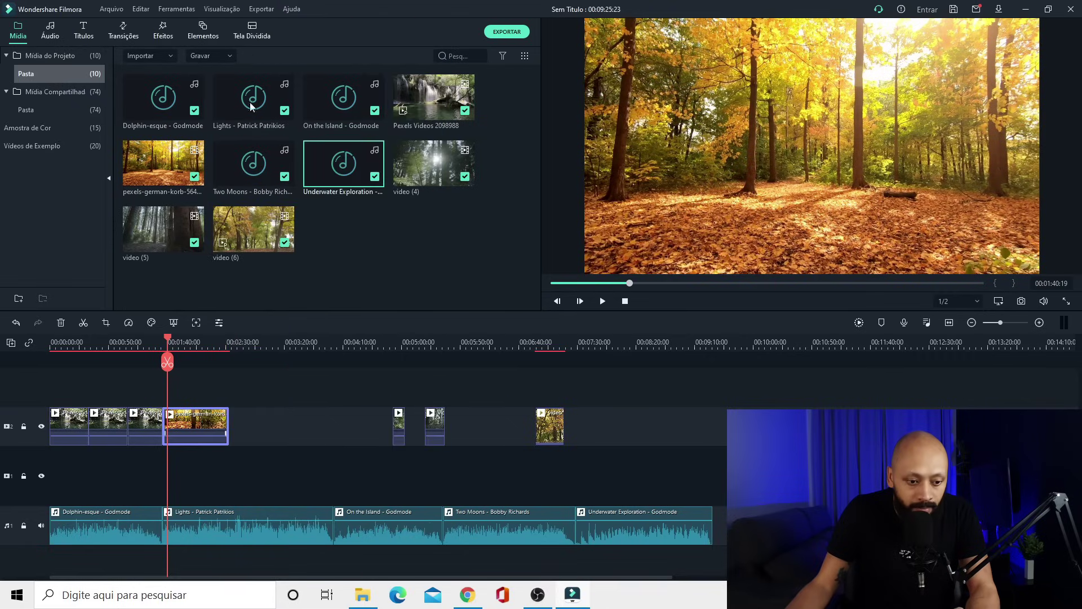
{"action": "right_click", "coordinate": [251, 420]}
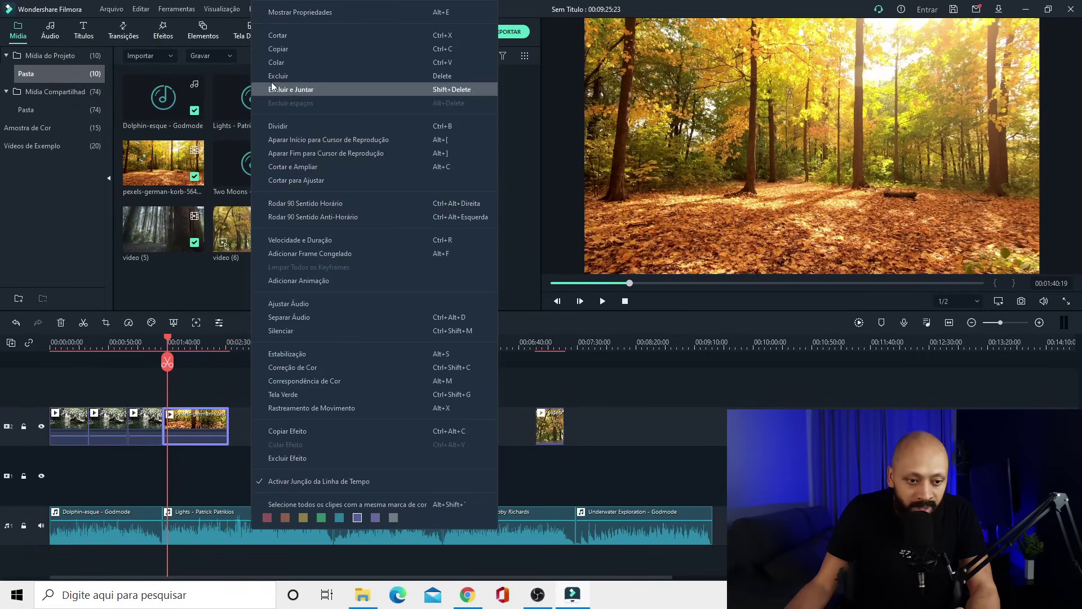
{"action": "left_click", "coordinate": [277, 63]}
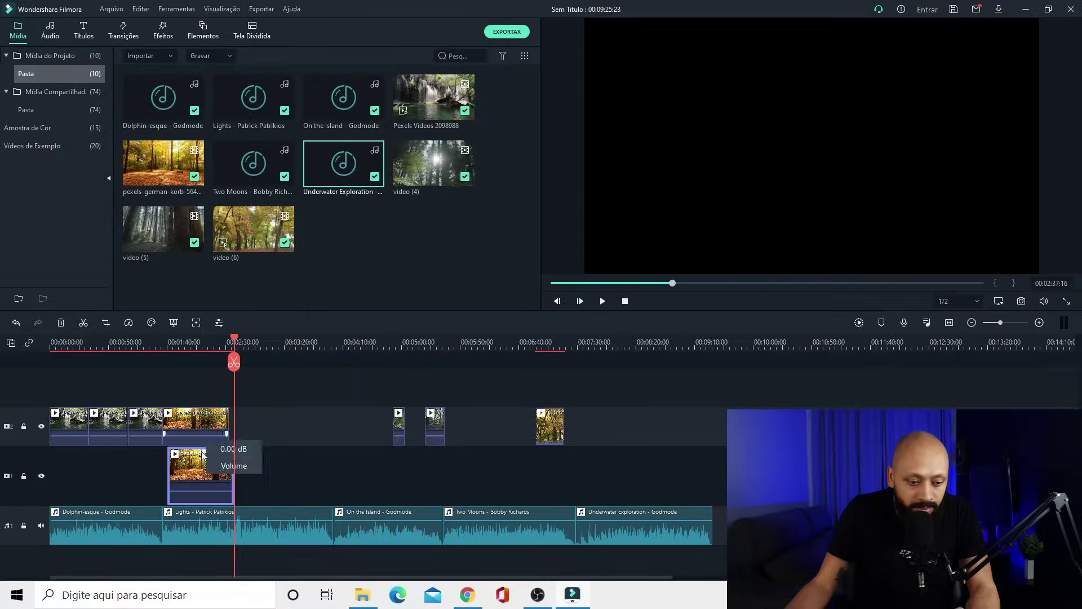
{"action": "left_click_drag", "start_coordinate": [233, 461], "coordinate": [266, 422]}
{"action": "key", "text": "ctrl+v"}
{"action": "left_click_drag", "start_coordinate": [255, 472], "coordinate": [318, 424]}
- Move the video (4) clip to the start of On the Island and slow down its playback speed
{"action": "left_click_drag", "start_coordinate": [398, 427], "coordinate": [340, 425]}
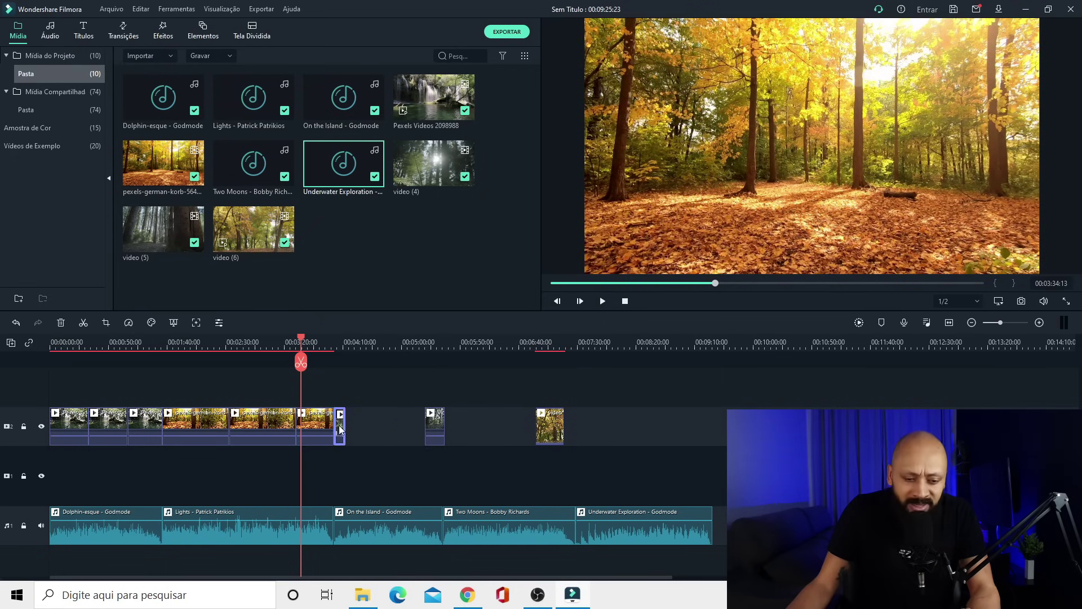
{"action": "right_click", "coordinate": [339, 425]}
{"action": "left_click", "coordinate": [340, 397]}
{"action": "left_click_drag", "start_coordinate": [538, 223], "coordinate": [534, 223]}
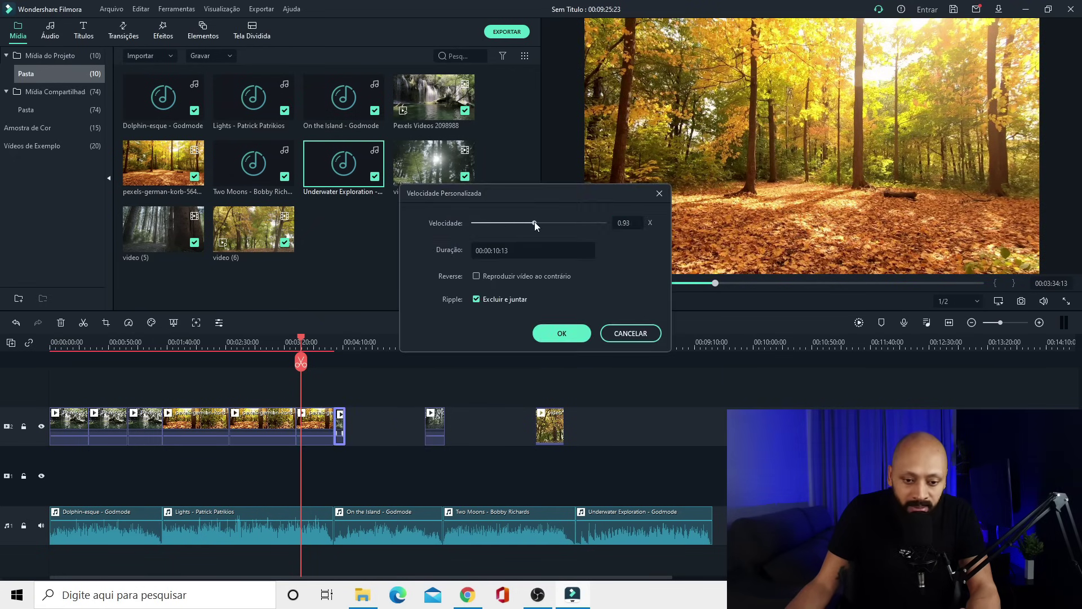
{"action": "left_click", "coordinate": [562, 333]}
- Add copies of the slowed video (4) clip one after another until they cover On the Island, trimming the last to its end
{"action": "left_click", "coordinate": [365, 429]}
{"action": "key", "text": "ctrl+v"}
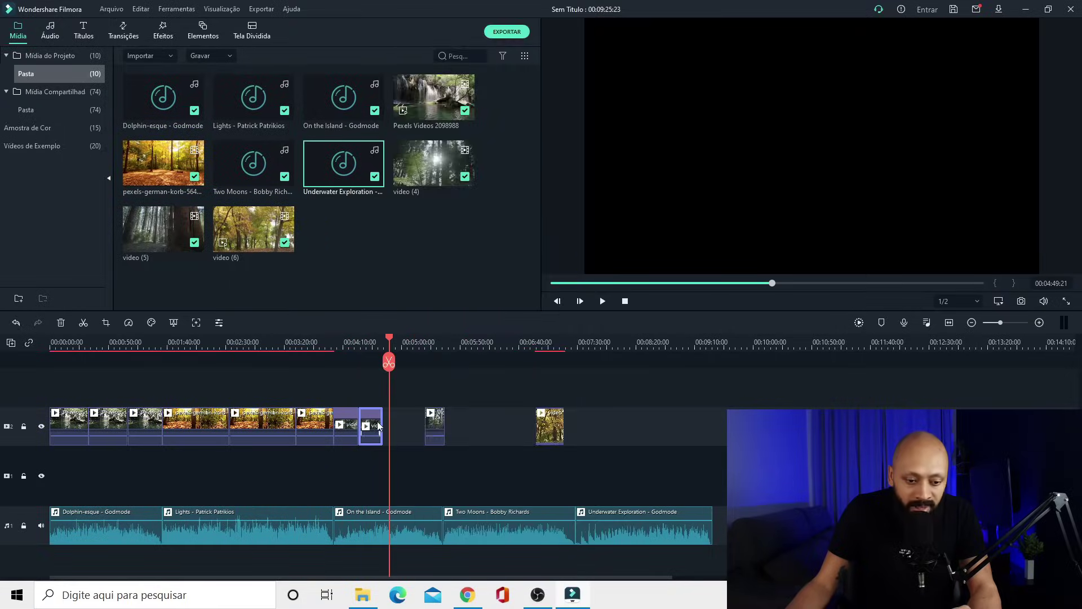
{"action": "key", "text": "ctrl+v"}
{"action": "right_click", "coordinate": [420, 427]}
{"action": "left_click", "coordinate": [446, 62]}
{"action": "key", "text": "ctrl+v"}
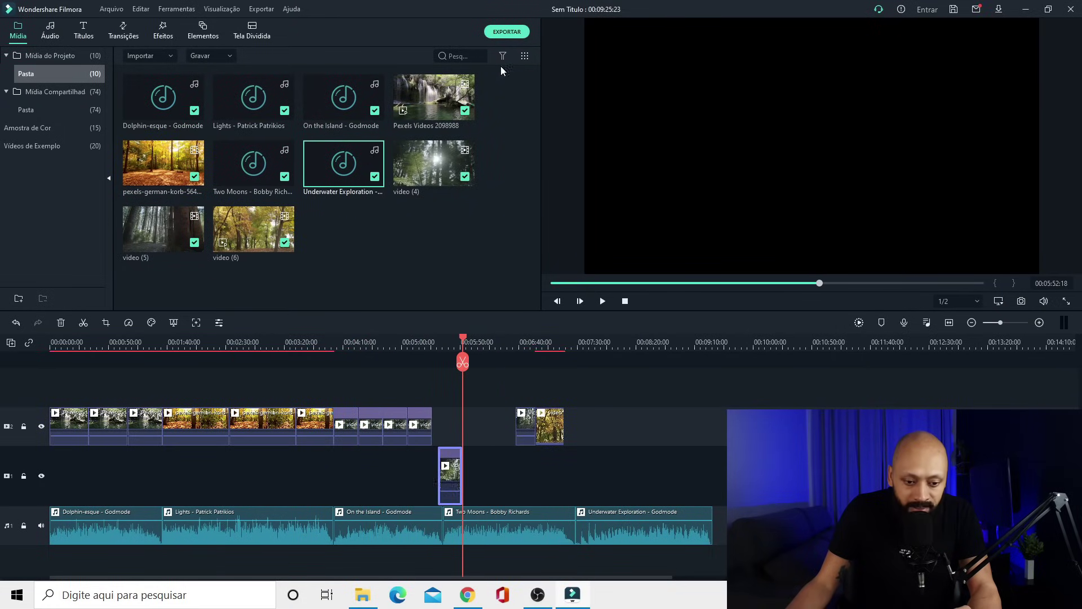
{"action": "left_click_drag", "start_coordinate": [449, 474], "coordinate": [456, 433]}
- Slow down the video (5) clip at the start of Two Moons and add copies of it up to the song's end
{"action": "right_click", "coordinate": [457, 431]}
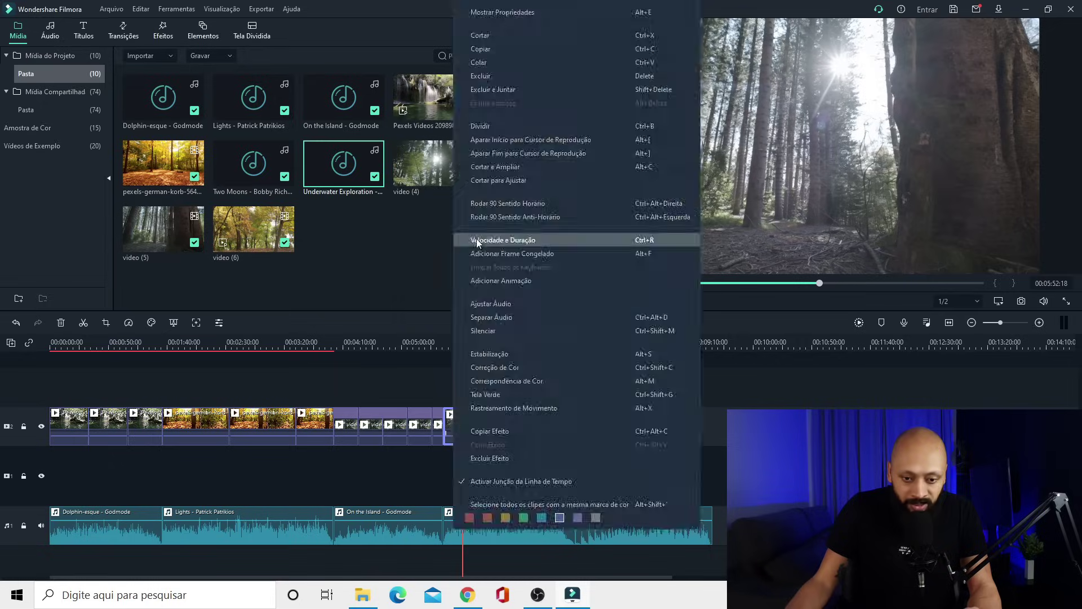
{"action": "left_click", "coordinate": [476, 238]}
{"action": "left_click", "coordinate": [562, 333]}
{"action": "key", "text": "ctrl+v"}
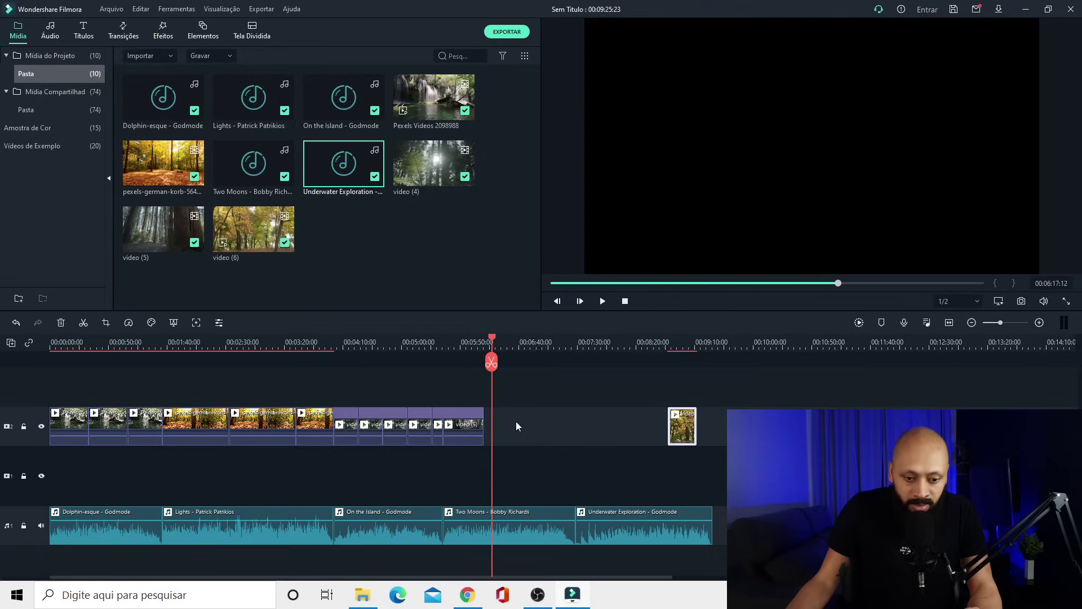
{"action": "key", "text": "ctrl+v"}
{"action": "key", "text": "ctrl+v"}
{"action": "key", "text": "ctrl+v"}
{"action": "left_click_drag", "start_coordinate": [598, 470], "coordinate": [572, 427]}
- Place the video (6) clip at the start of Underwater Exploration and add copies, trimming the last to the song's end
{"action": "left_click", "coordinate": [648, 426]}
{"action": "right_click", "coordinate": [586, 425]}
{"action": "left_click", "coordinate": [678, 63]}
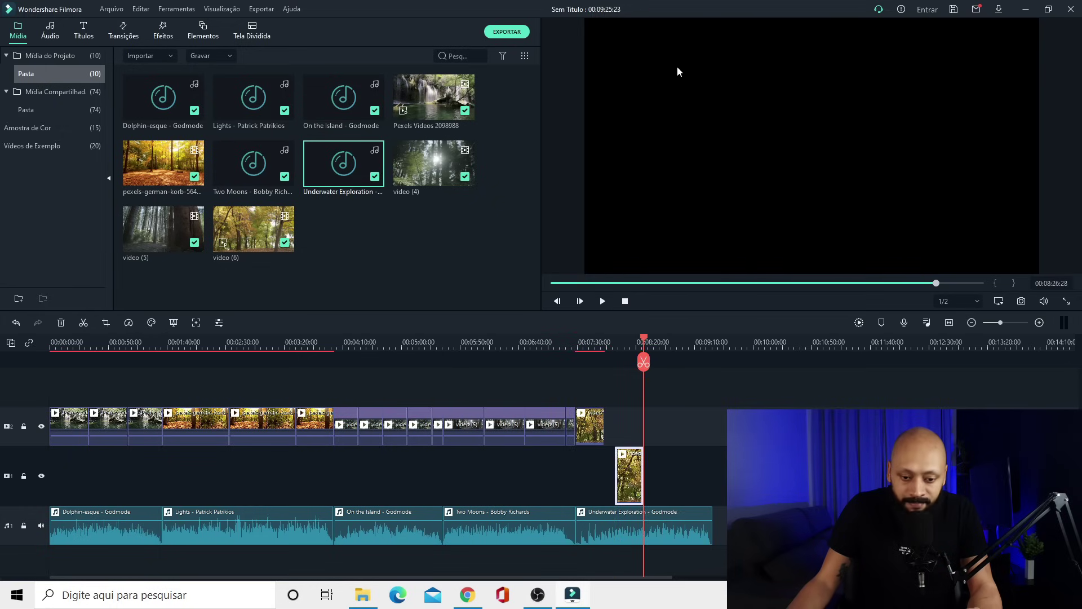
{"action": "right_click", "coordinate": [685, 62]}
{"action": "left_click", "coordinate": [694, 62]}
{"action": "right_click", "coordinate": [702, 192]}
{"action": "left_click", "coordinate": [733, 63]}
{"action": "right_click", "coordinate": [744, 102]}
{"action": "left_click", "coordinate": [738, 62]}
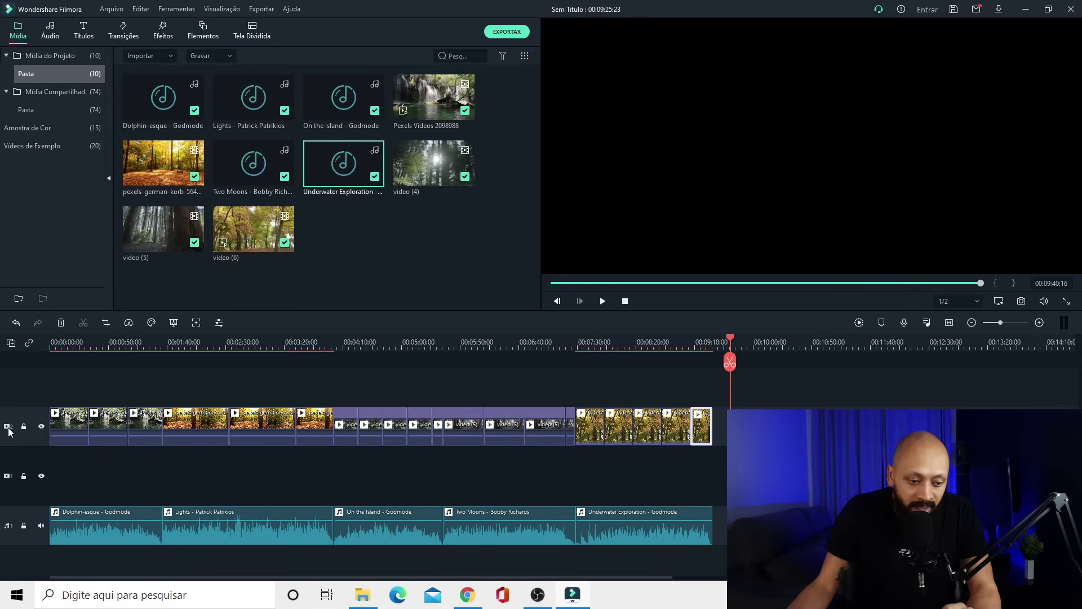
- Lower the original audio of the forest clips on video track 2 to -∞ dB so only the music plays
{"action": "right_click", "coordinate": [32, 413]}
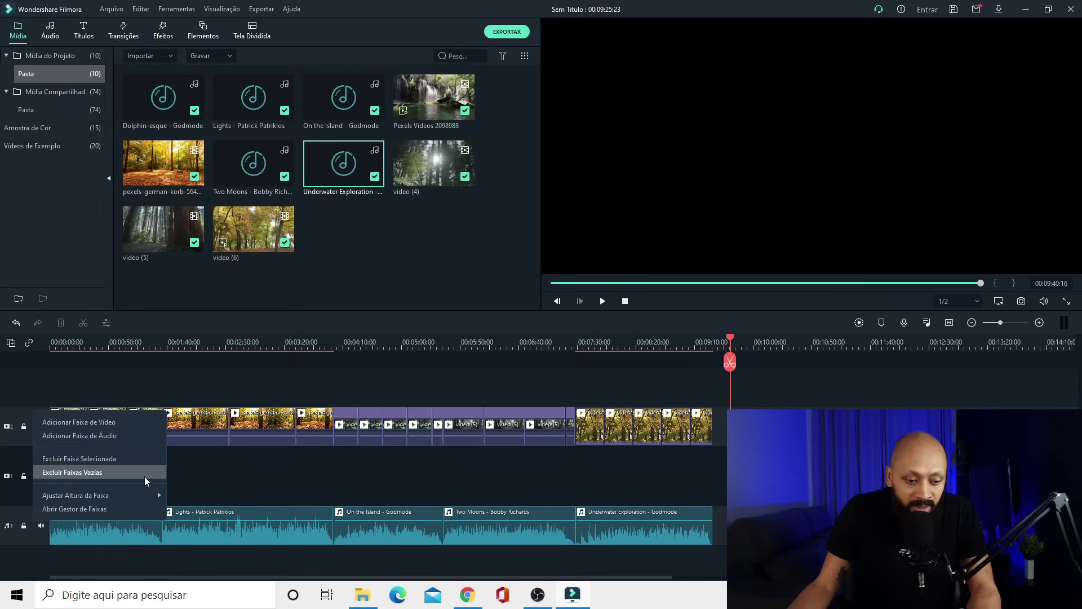
{"action": "left_click", "coordinate": [199, 467]}
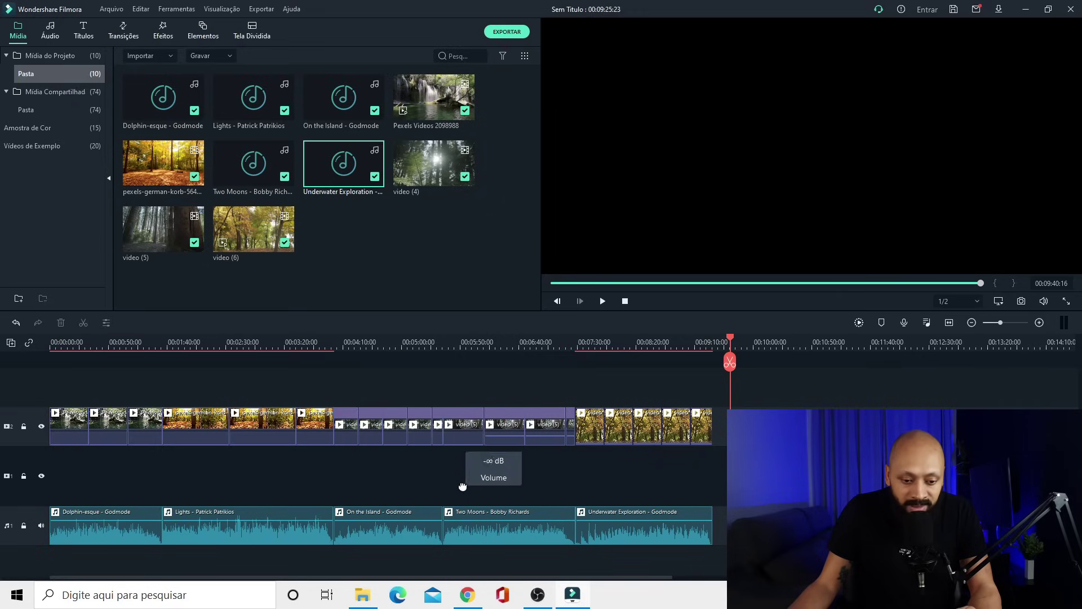
{"action": "left_click_drag", "start_coordinate": [514, 437], "coordinate": [519, 471]}
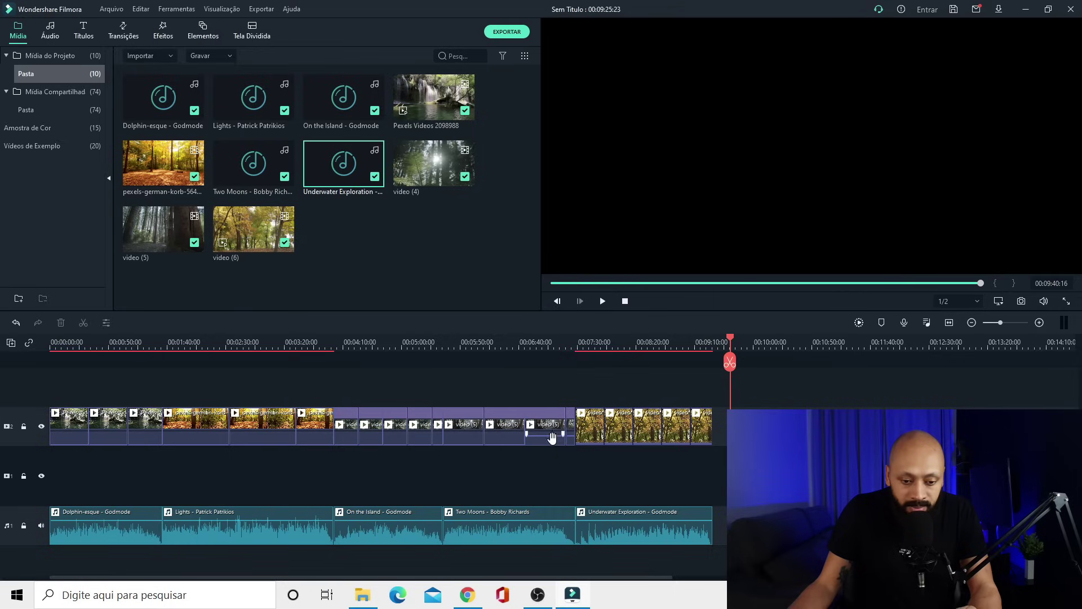
{"action": "left_click_drag", "start_coordinate": [550, 435], "coordinate": [555, 432]}
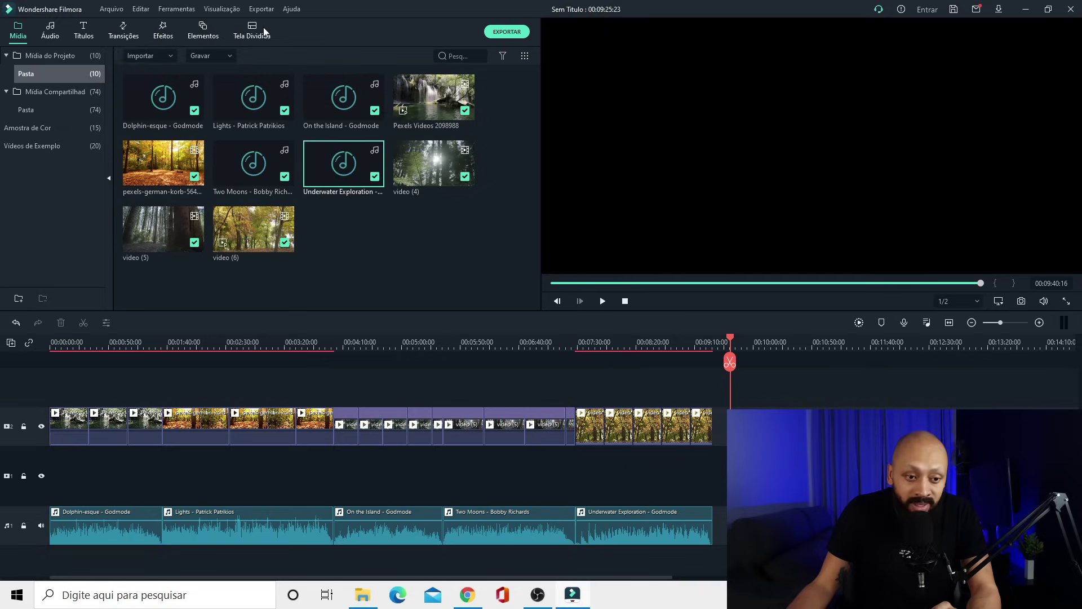
- Export the finished relaxing music project to the computer as an MP4 video
{"action": "left_click", "coordinate": [262, 10]}
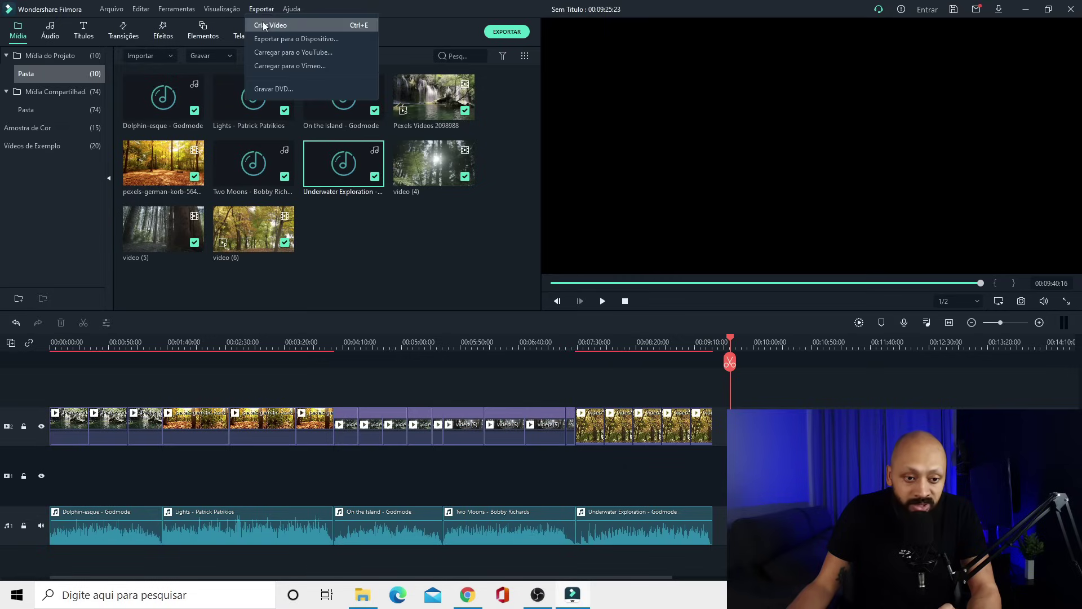
{"action": "left_click", "coordinate": [262, 22]}
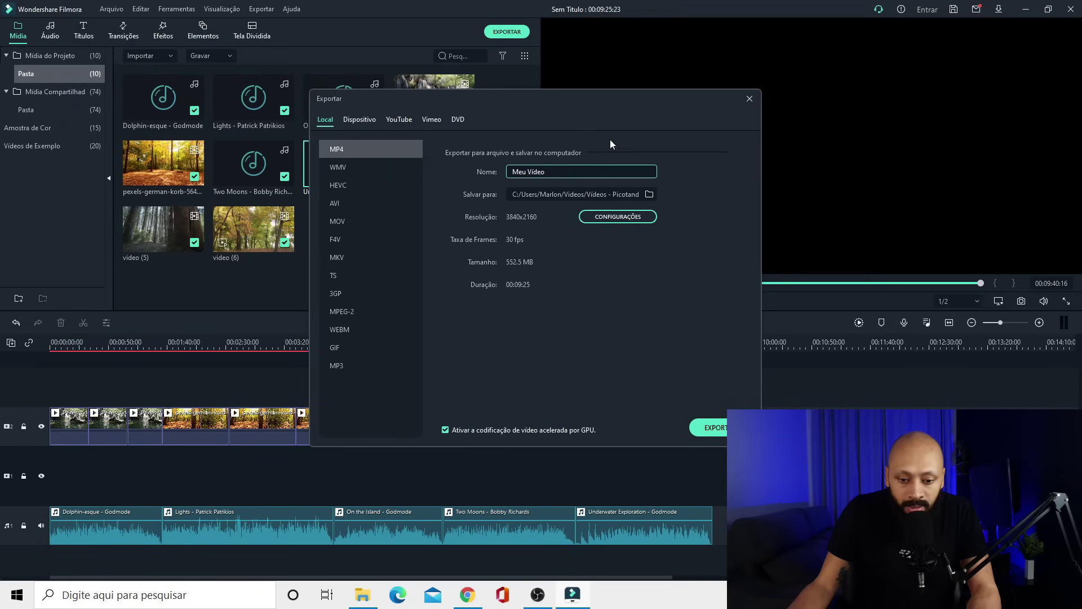
{"action": "left_click", "coordinate": [715, 428]}
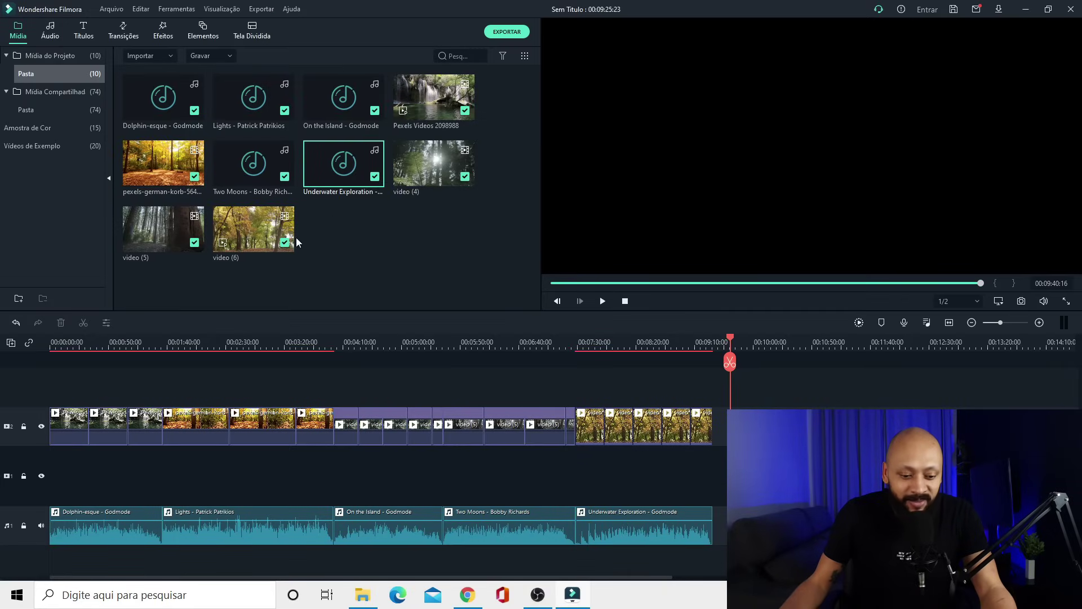
- Play the exported Meu Vídeo3 from the Nova pasta folder in File Explorer, skim through its scenes, and close the player
{"action": "left_click", "coordinate": [361, 597]}
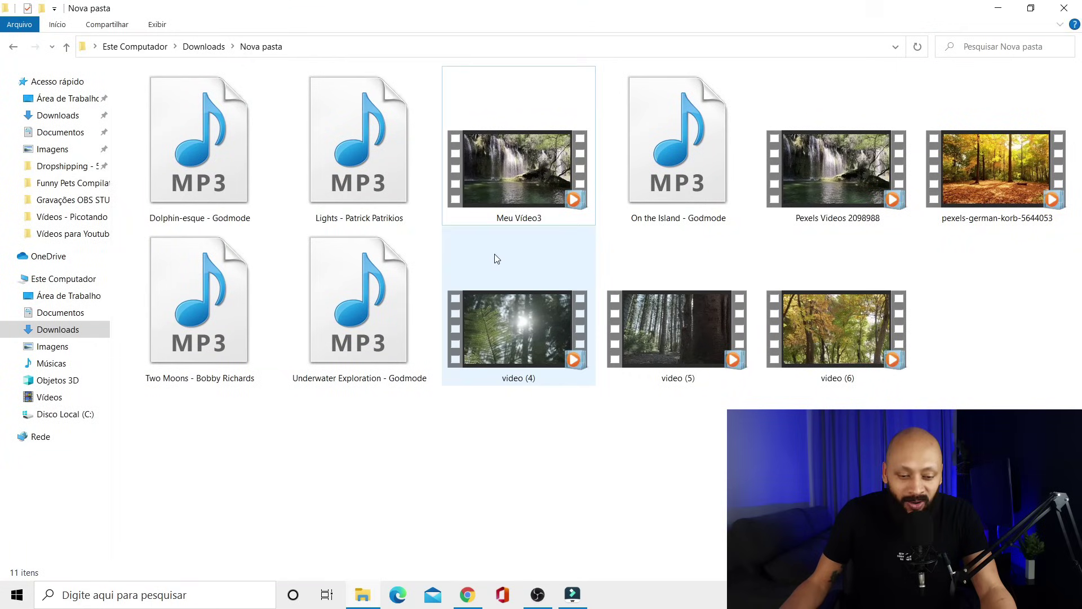
{"action": "left_click", "coordinate": [520, 194]}
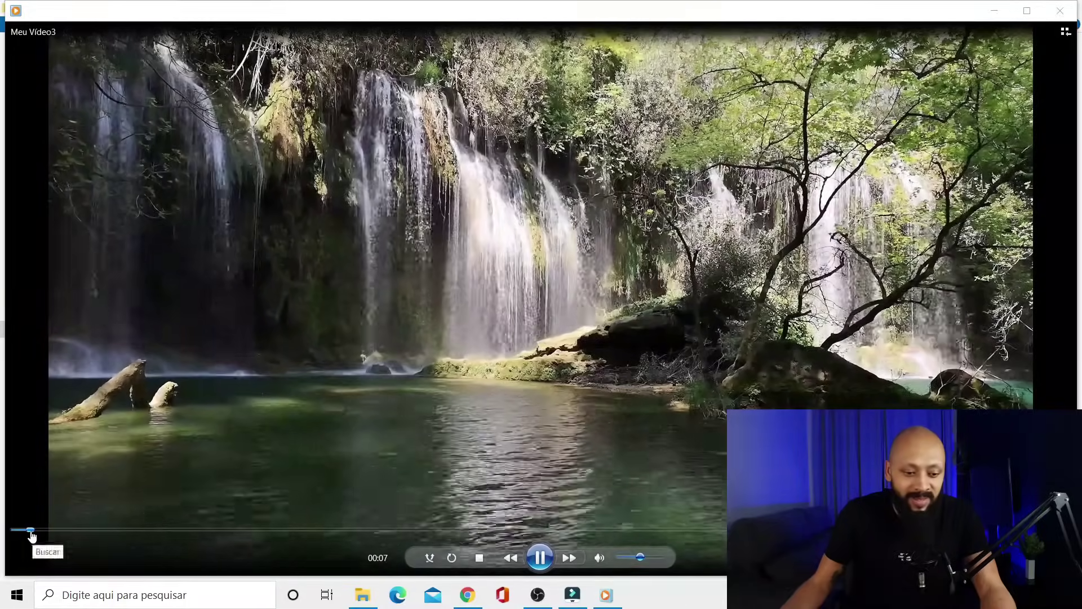
{"action": "left_click_drag", "start_coordinate": [33, 530], "coordinate": [317, 540]}
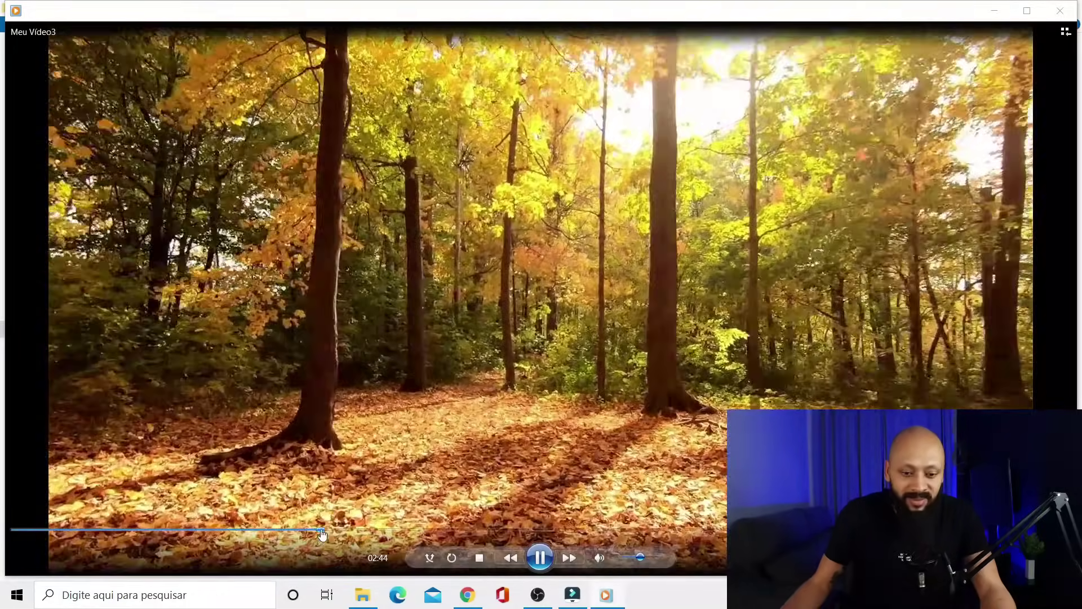
{"action": "left_click", "coordinate": [351, 530]}
{"action": "left_click", "coordinate": [615, 525]}
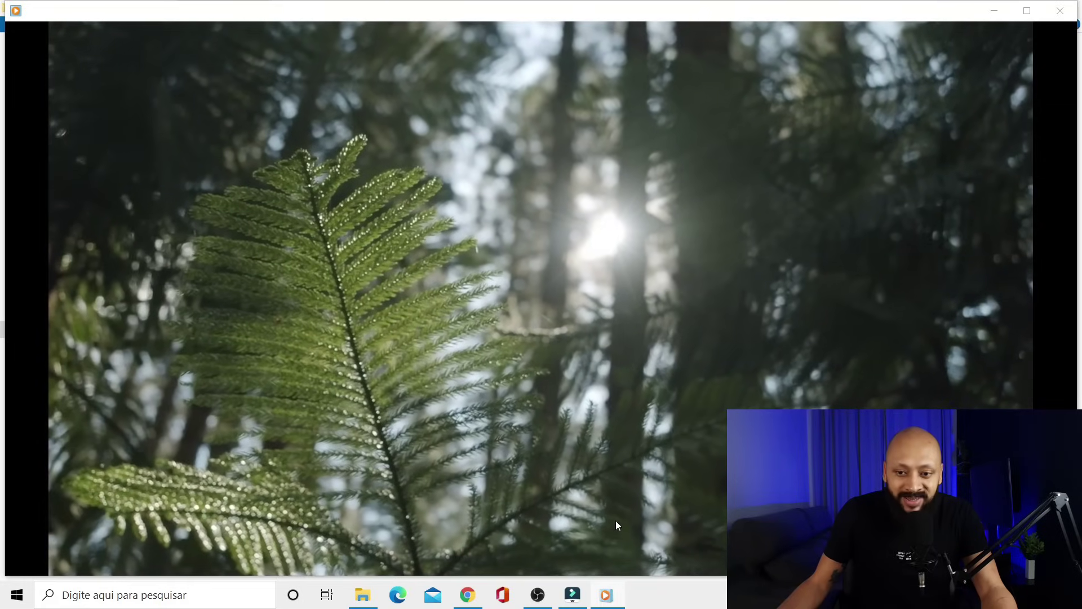
{"action": "left_click", "coordinate": [1065, 16]}
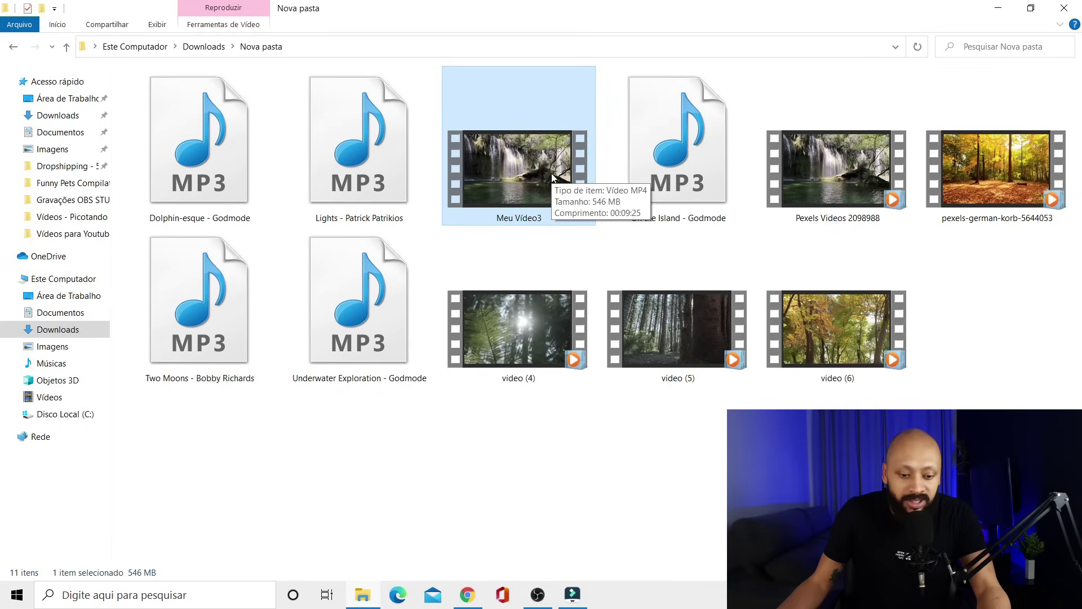
- Switch to Chrome and review the Google Ads keyword ideas for "musicas para relaxar"
{"action": "left_click", "coordinate": [469, 599]}
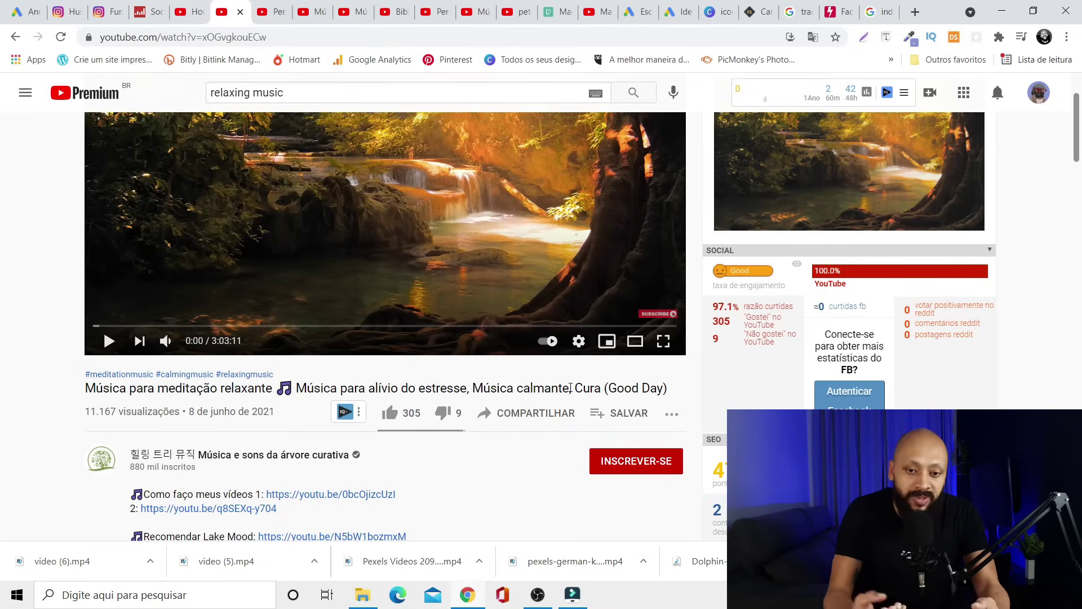
{"action": "left_click", "coordinate": [671, 12]}
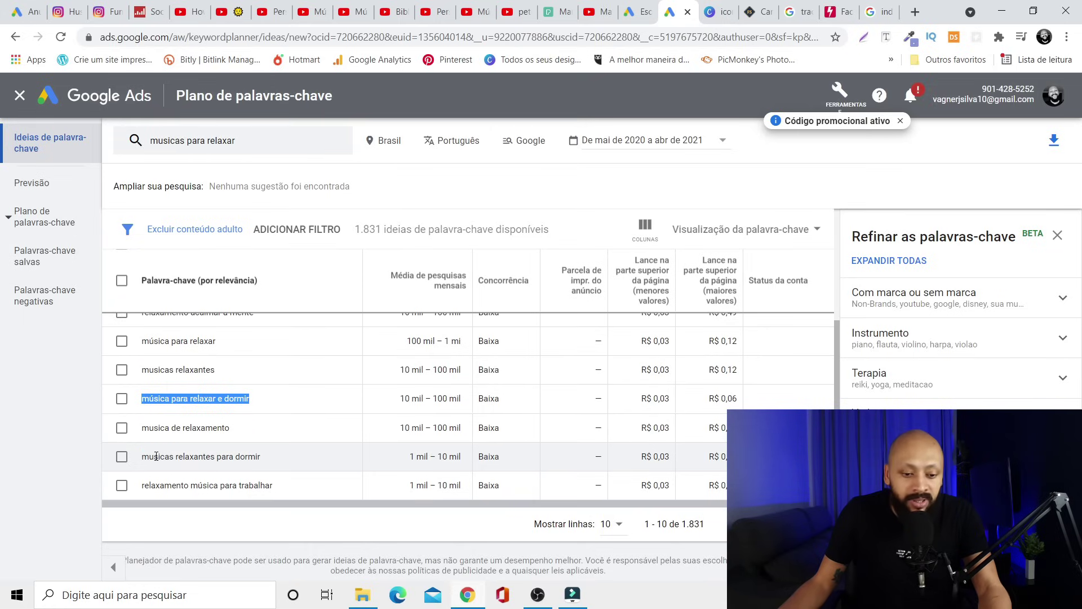
{"action": "scroll", "coordinate": [203, 448], "scroll_direction": "up", "scroll_amount": 3}
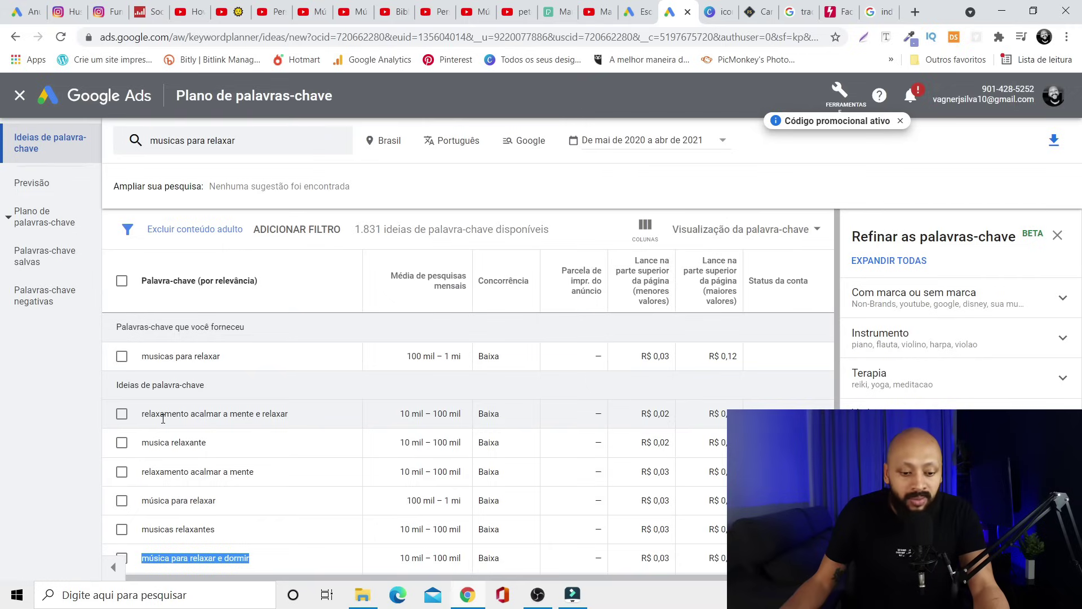
- Back in File Explorer, rename the Meu Vídeo3 file as "Musicas para relaxar e dormir musicas para estudar musicas para meditar"
{"action": "left_click", "coordinate": [364, 595]}
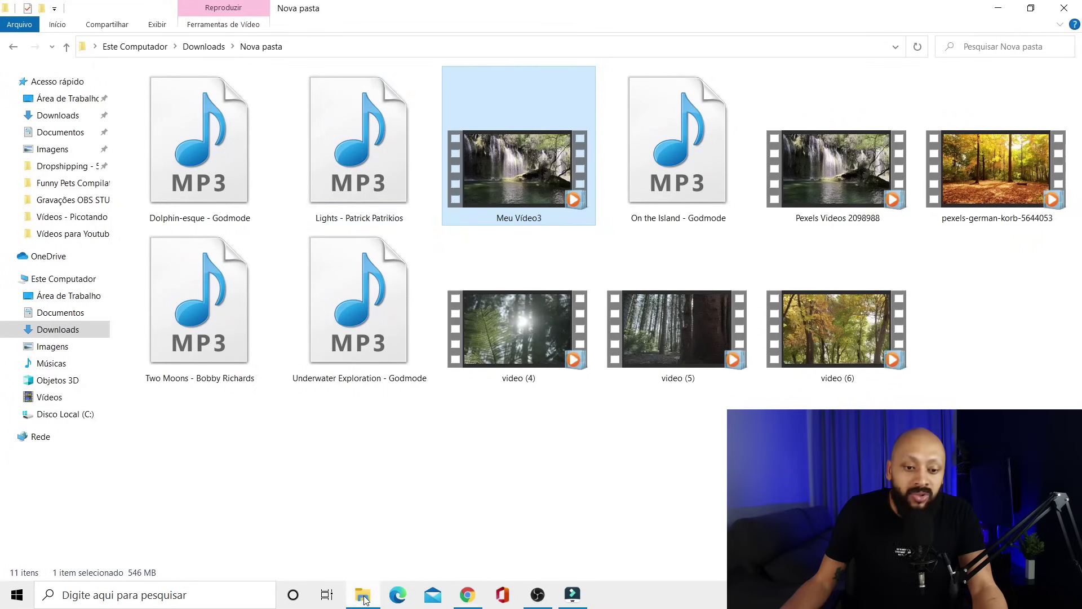
{"action": "right_click", "coordinate": [497, 223]}
{"action": "type", "text": "m"}
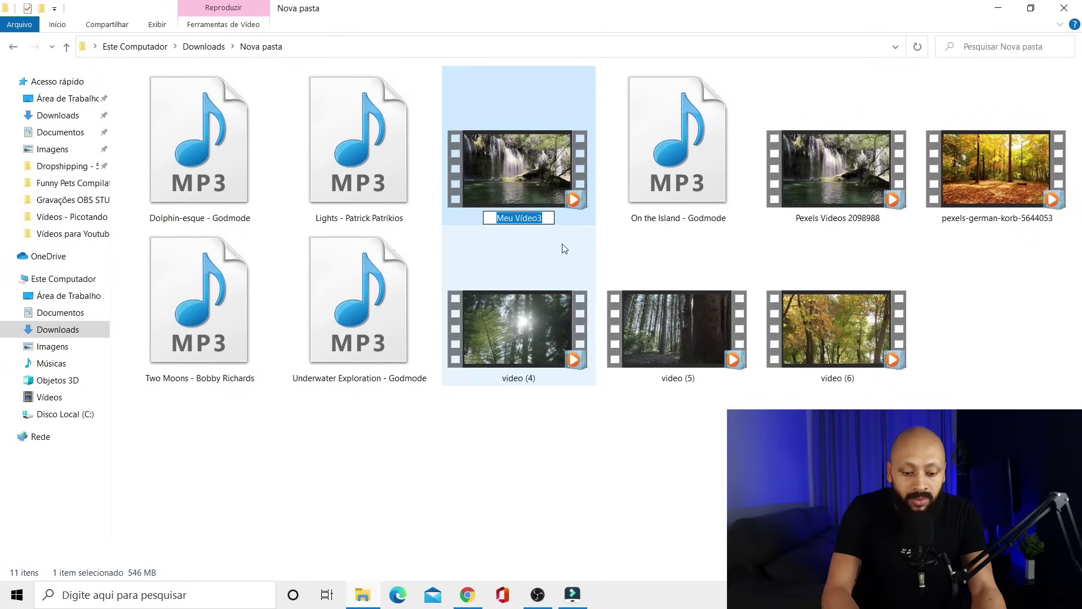
{"action": "type", "text": "Musicas"}
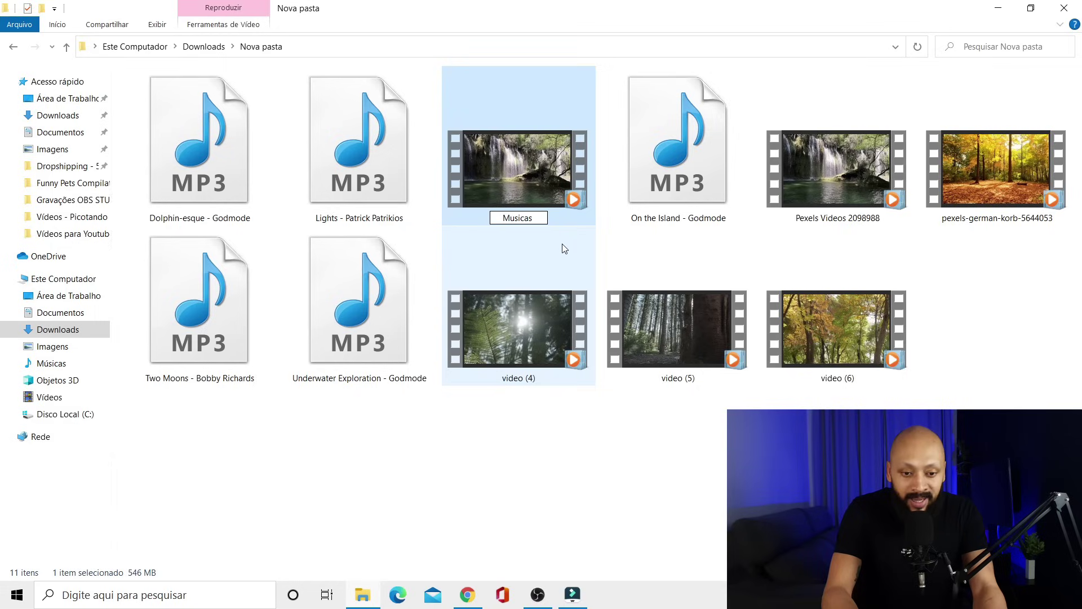
{"action": "type", "text": " para relaxar e dormir "}
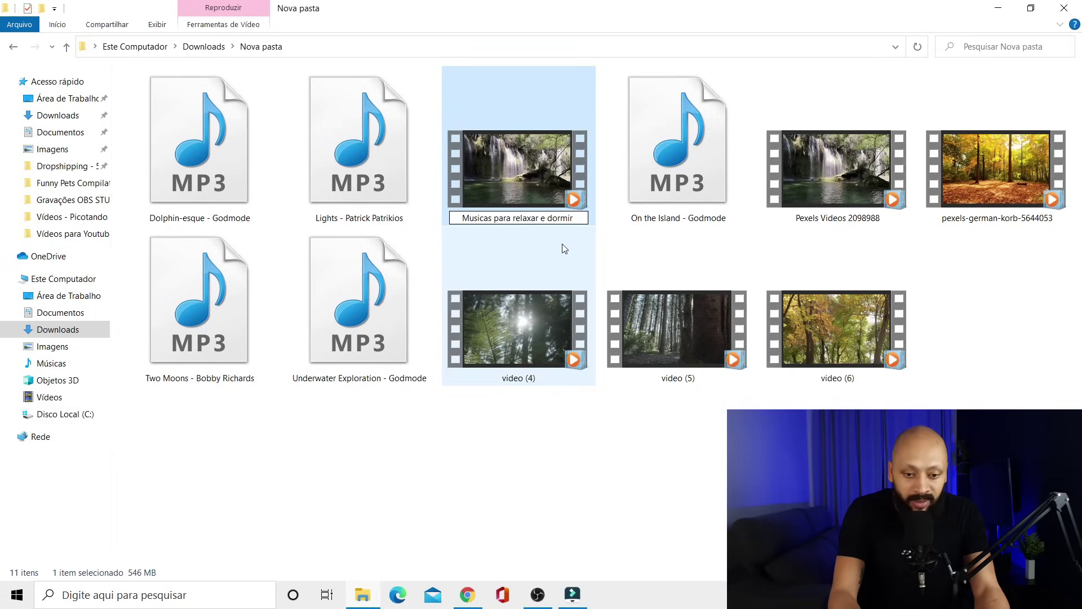
{"action": "type", "text": "musicas p"}
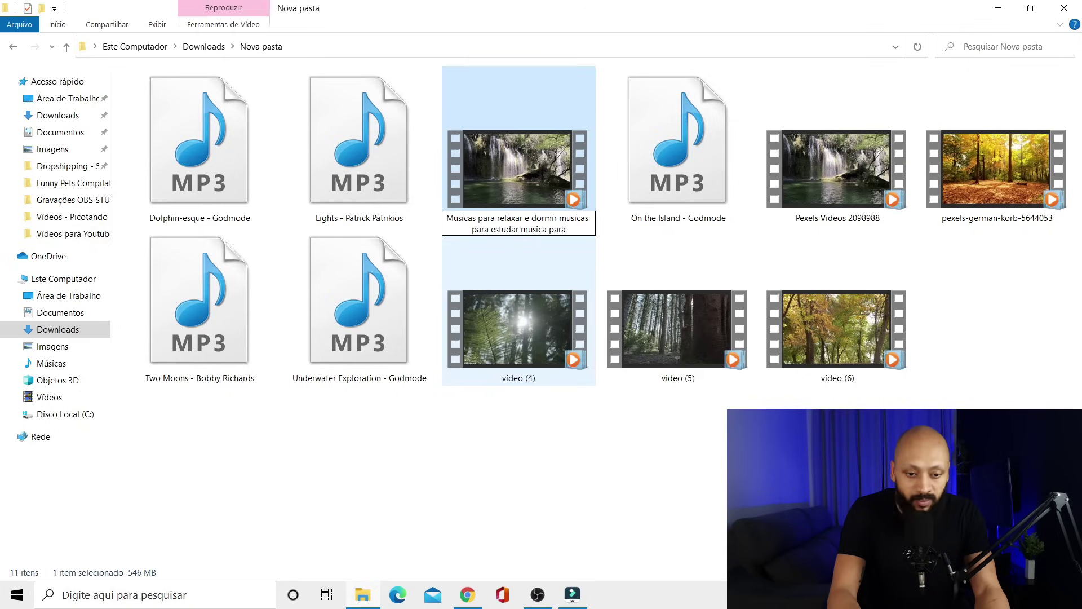
{"action": "type", "text": "ara estudar musicas para meditar"}
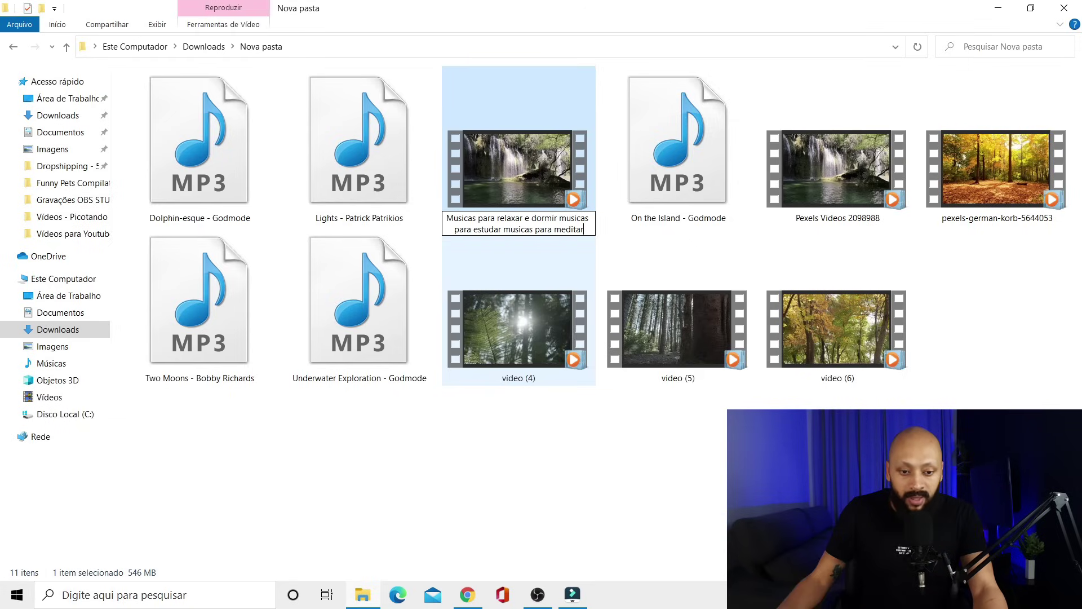
{"action": "left_click", "coordinate": [581, 445]}
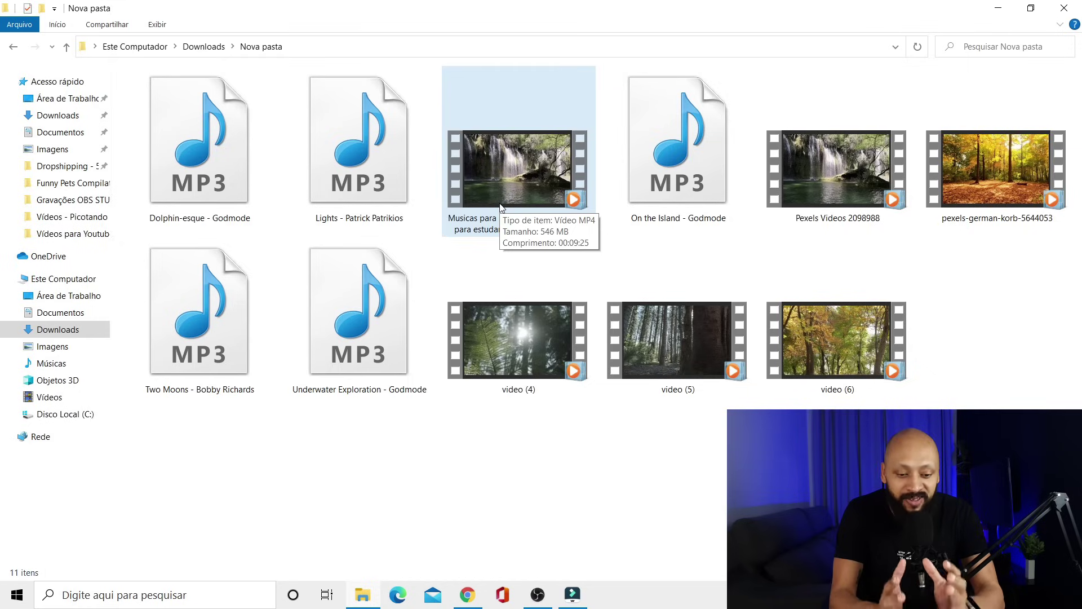
{"action": "left_click", "coordinate": [440, 182]}
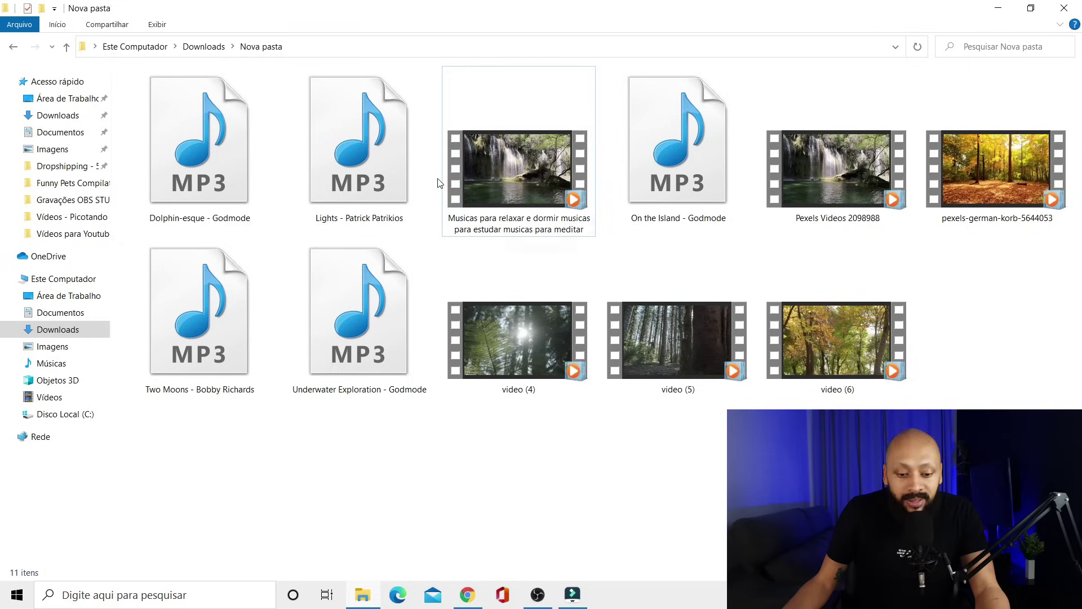
- In YouTube Studio in Chrome, upload the "Musicas para relaxar e dormir musicas para estudar musicas para meditar" video from Downloads > Nova pasta
{"action": "left_click", "coordinate": [467, 595]}
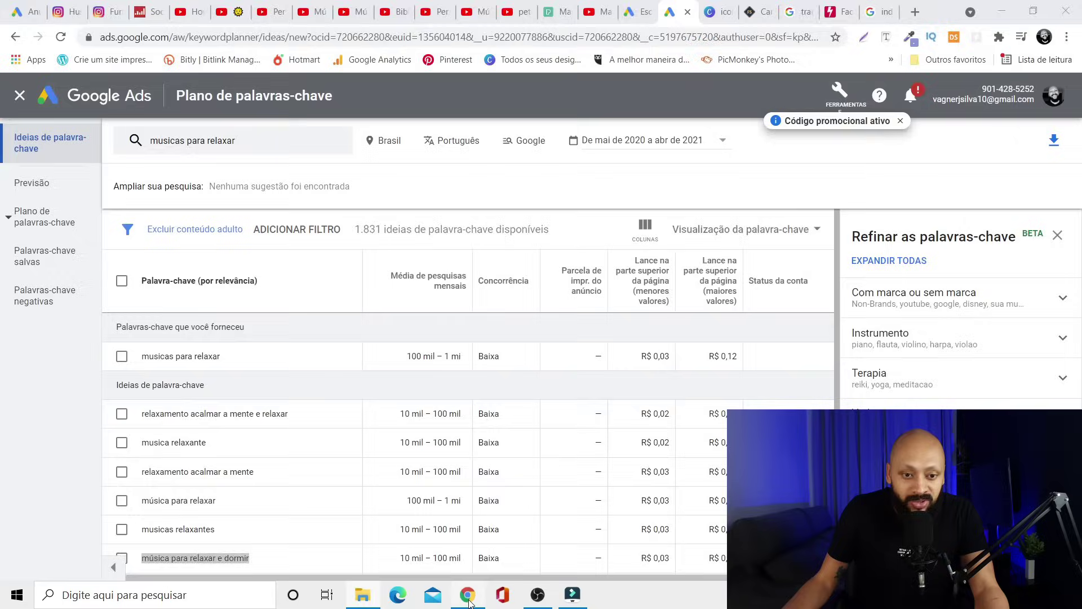
{"action": "left_click", "coordinate": [431, 12]}
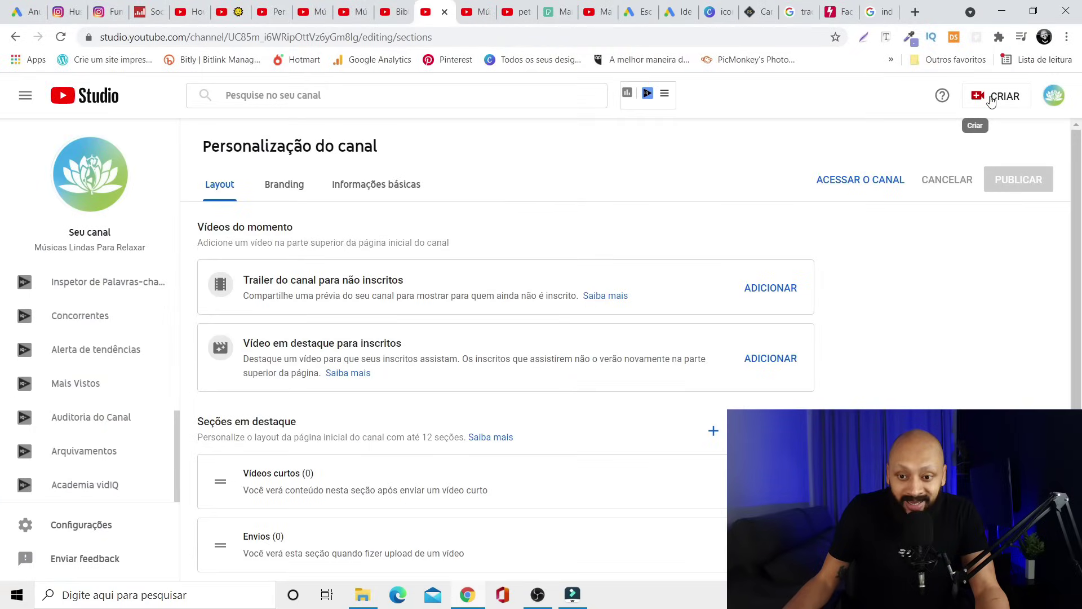
{"action": "left_click", "coordinate": [993, 101]}
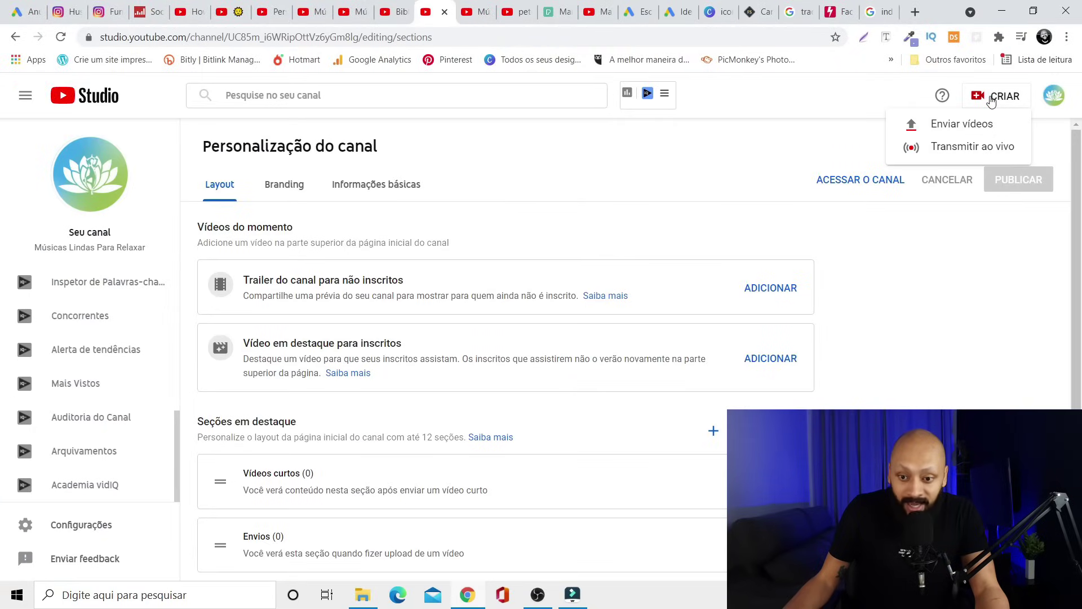
{"action": "left_click", "coordinate": [966, 124]}
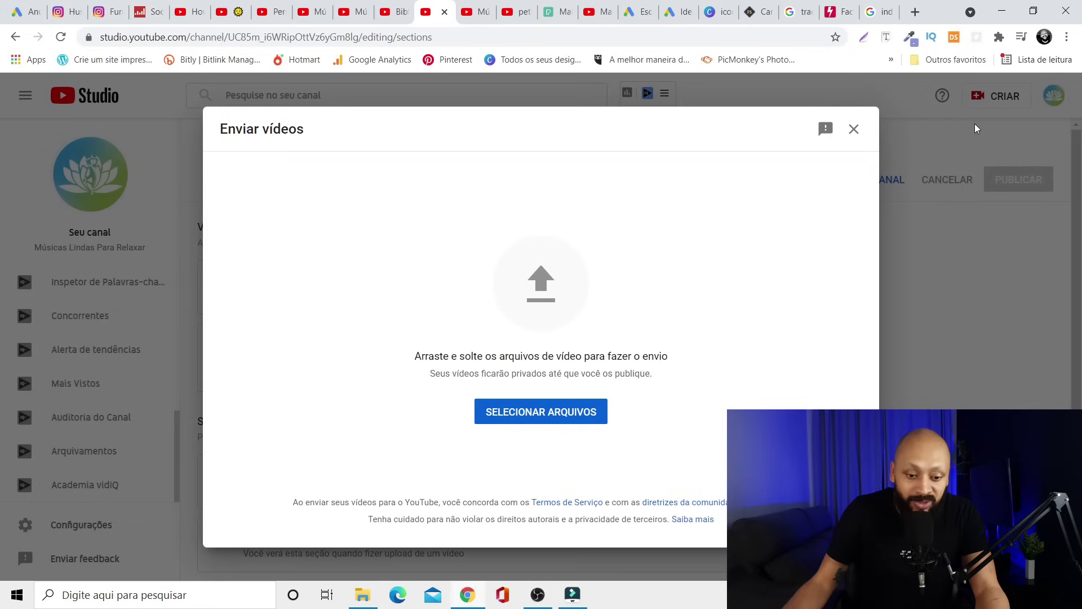
{"action": "left_click", "coordinate": [562, 411]}
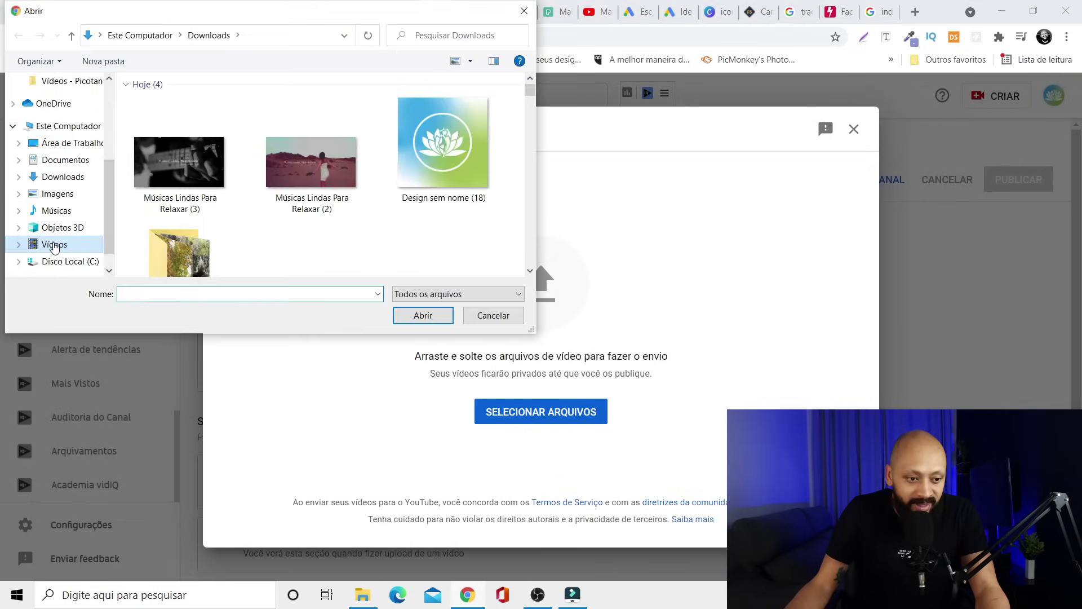
{"action": "left_click", "coordinate": [55, 244]}
{"action": "left_click", "coordinate": [63, 176]}
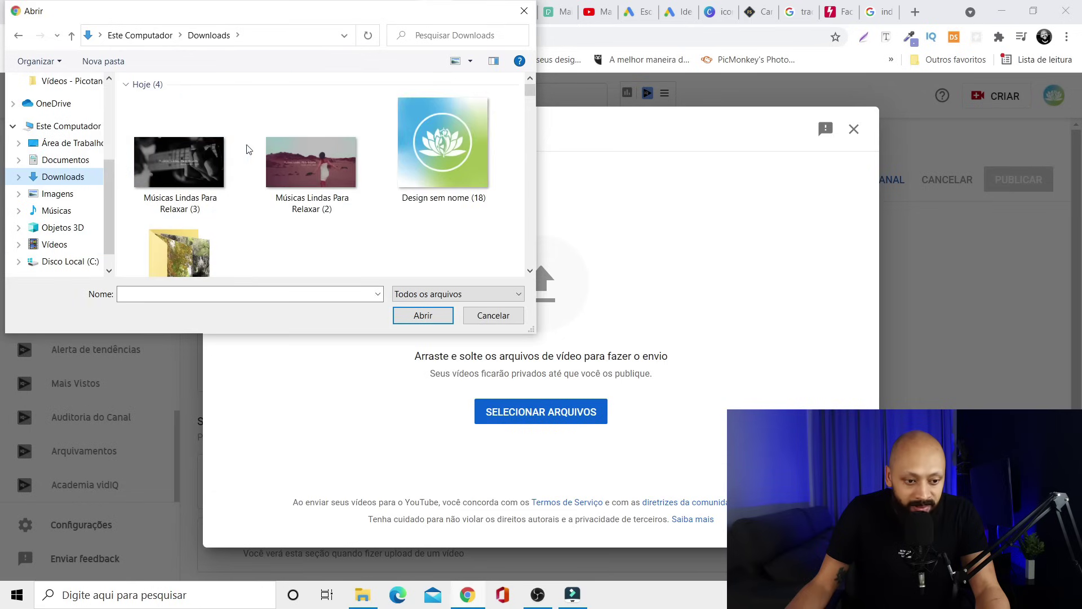
{"action": "scroll", "coordinate": [248, 169], "scroll_direction": "down", "scroll_amount": 2}
{"action": "double_click", "coordinate": [168, 189]}
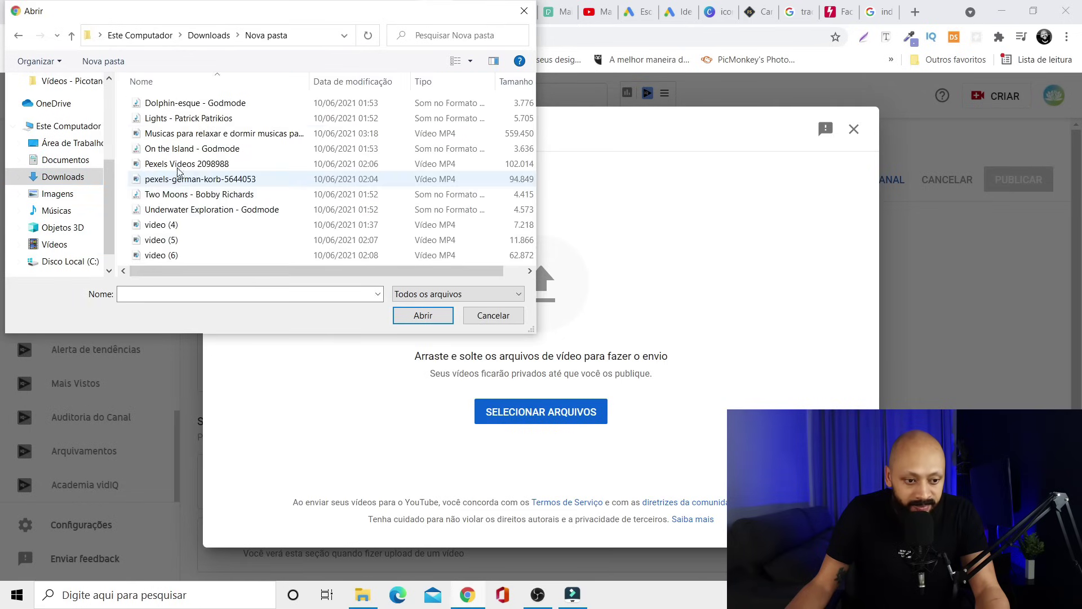
{"action": "double_click", "coordinate": [194, 133]}
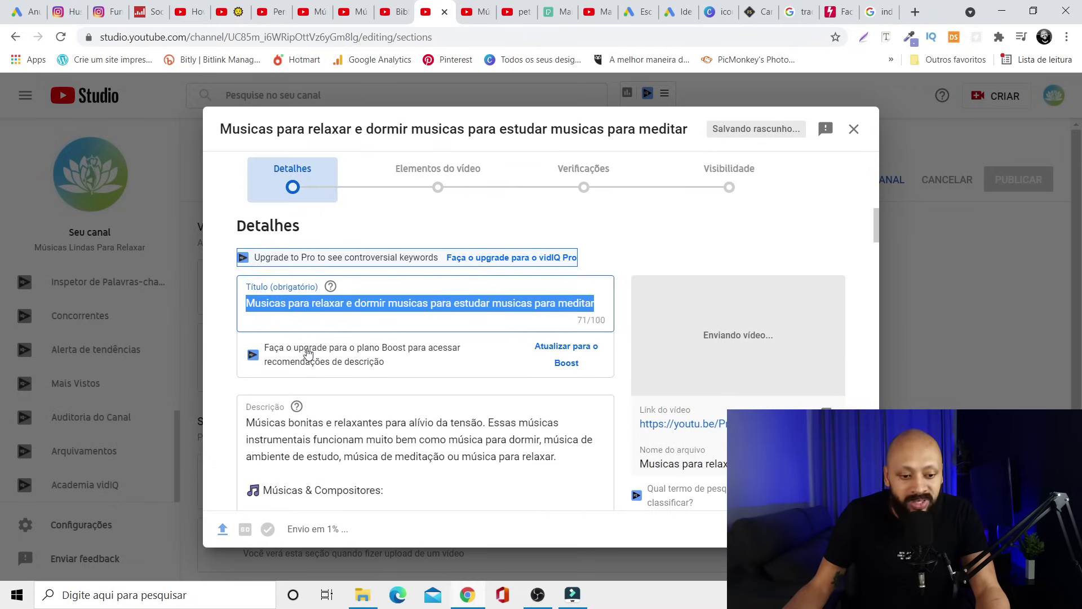
- Check the draft's description, close the draft, and review the default description in the channel's upload default settings
{"action": "scroll", "coordinate": [297, 365], "scroll_direction": "down", "scroll_amount": 2}
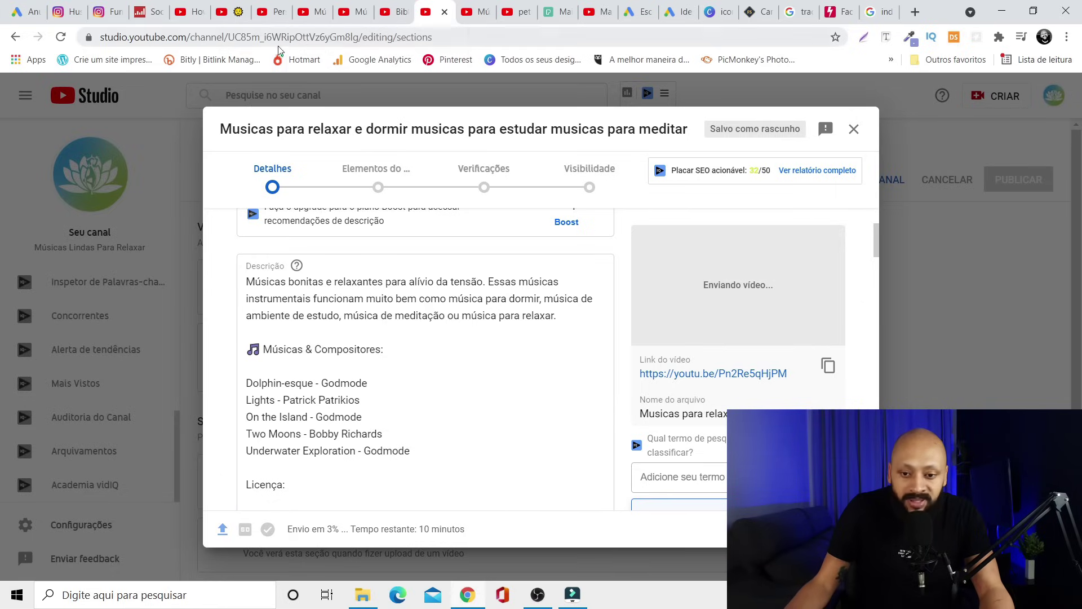
{"action": "left_click", "coordinate": [853, 129]}
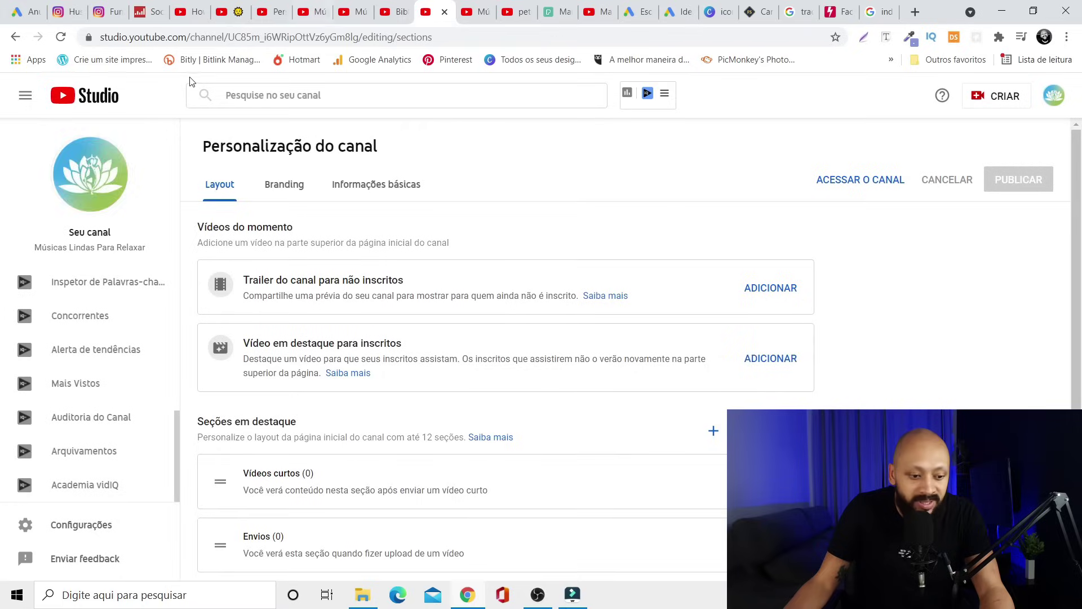
{"action": "left_click", "coordinate": [77, 525]}
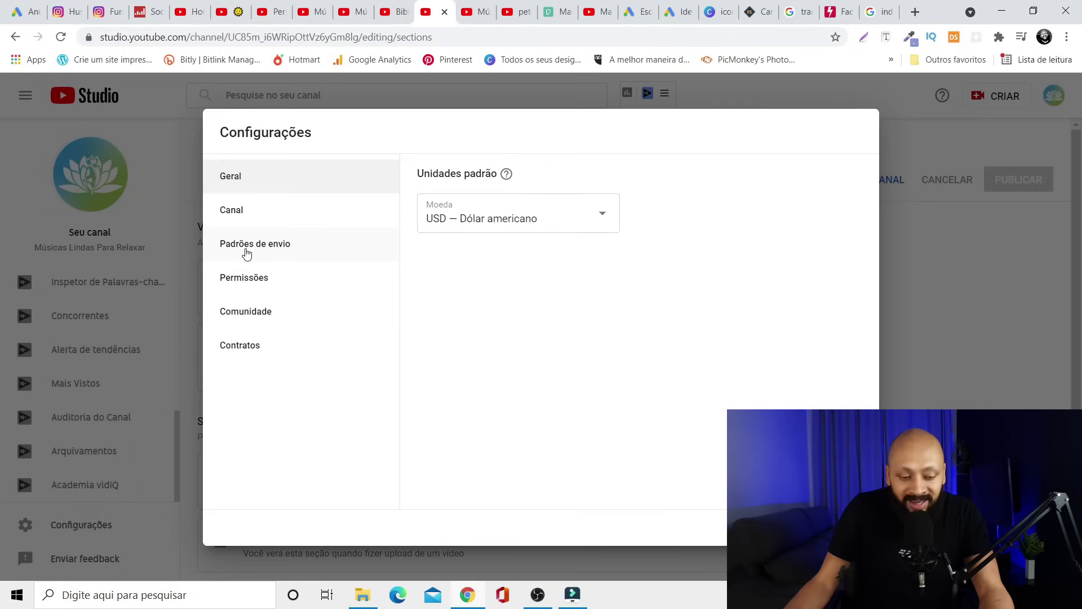
{"action": "left_click", "coordinate": [246, 252]}
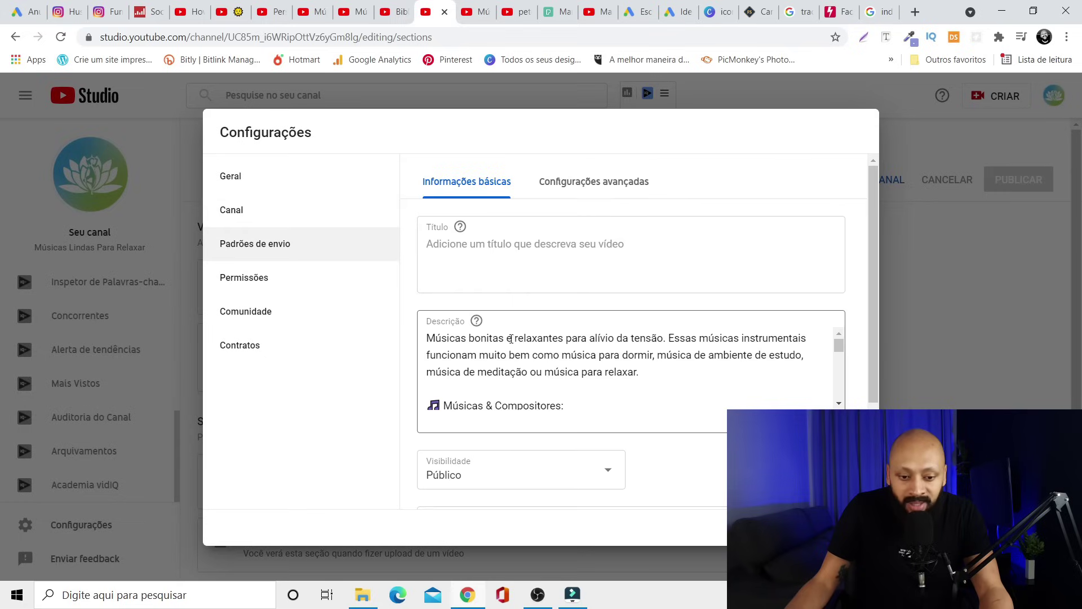
{"action": "scroll", "coordinate": [480, 384], "scroll_direction": "down", "scroll_amount": 1}
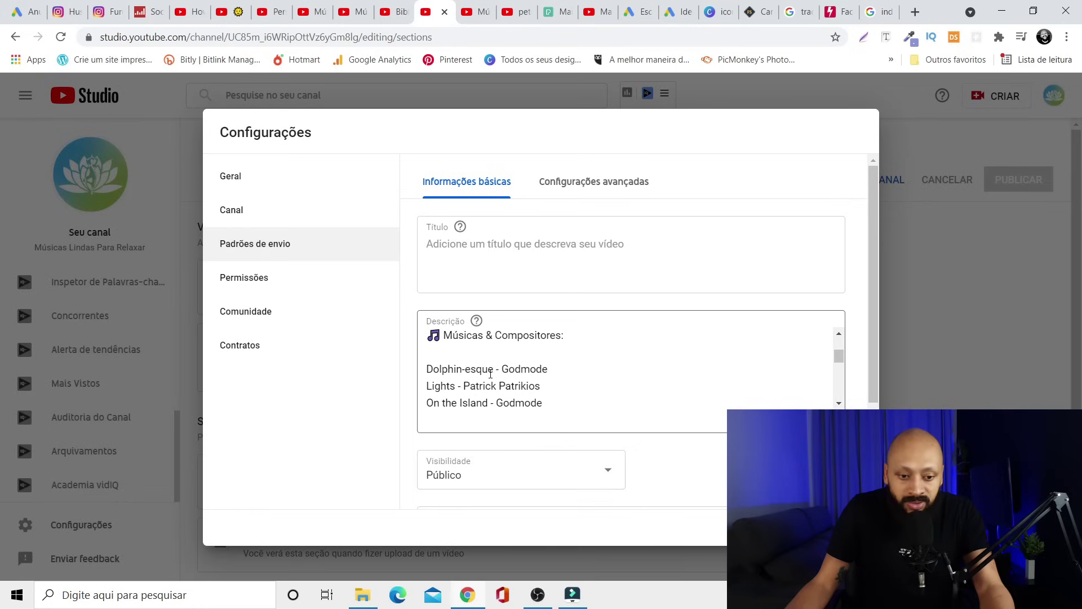
{"action": "scroll", "coordinate": [408, 379], "scroll_direction": "down", "scroll_amount": 2}
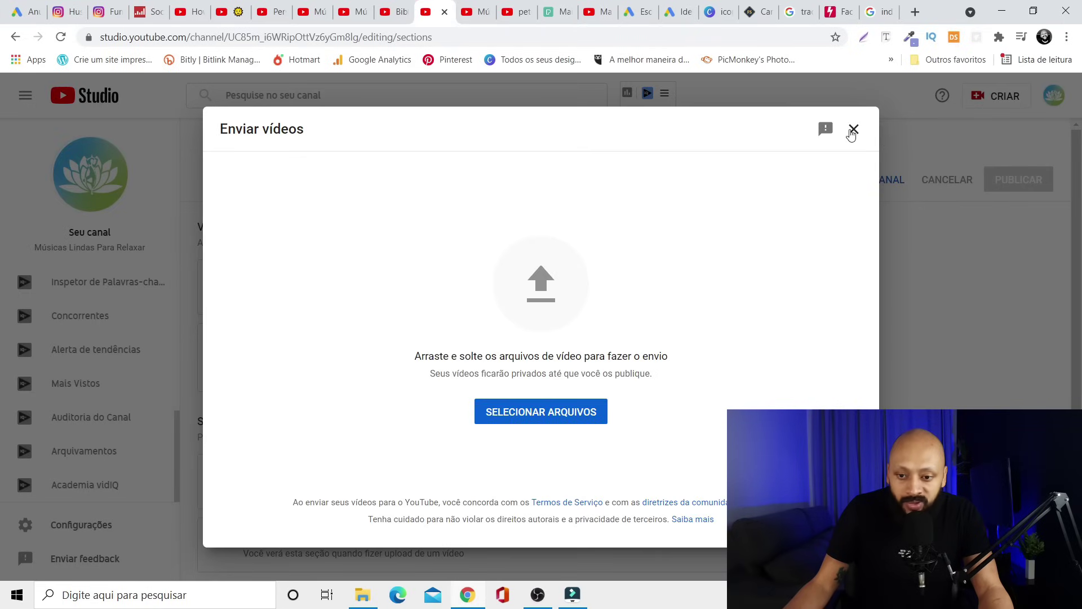
- Close the open upload dialog and start a new upload of the "Musicas para relaxar e dormir" video from Downloads > Nova pasta
{"action": "left_click", "coordinate": [854, 130]}
{"action": "left_click", "coordinate": [995, 96]}
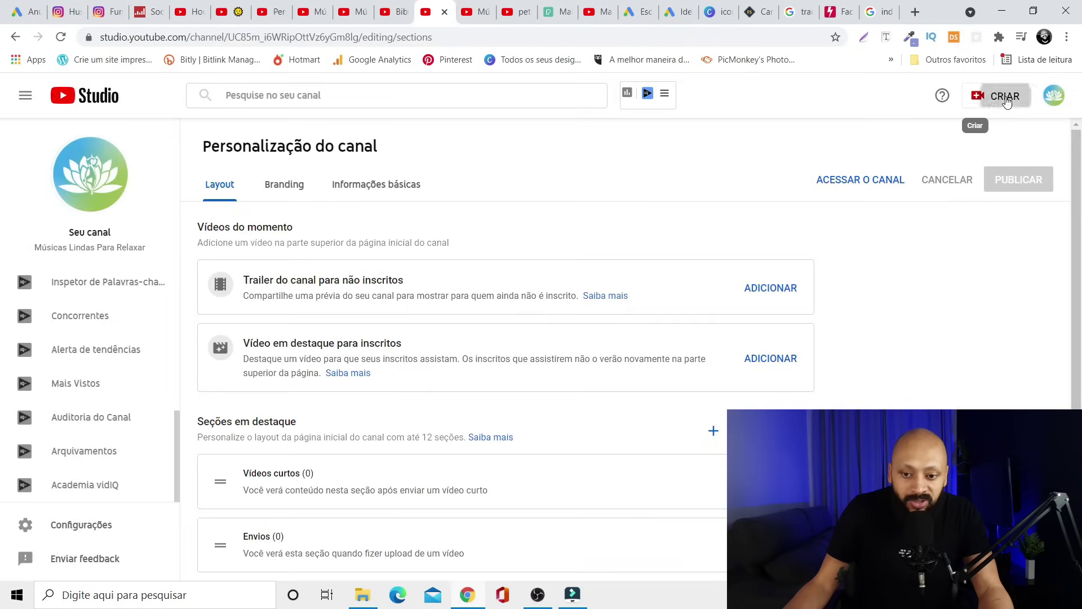
{"action": "left_click", "coordinate": [932, 125]}
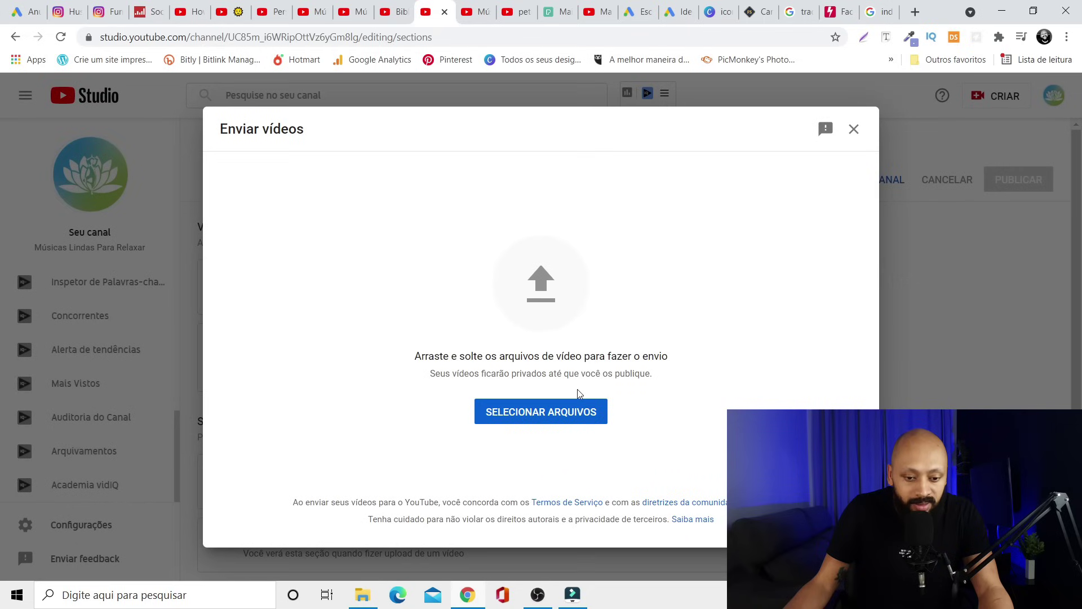
{"action": "left_click", "coordinate": [550, 409]}
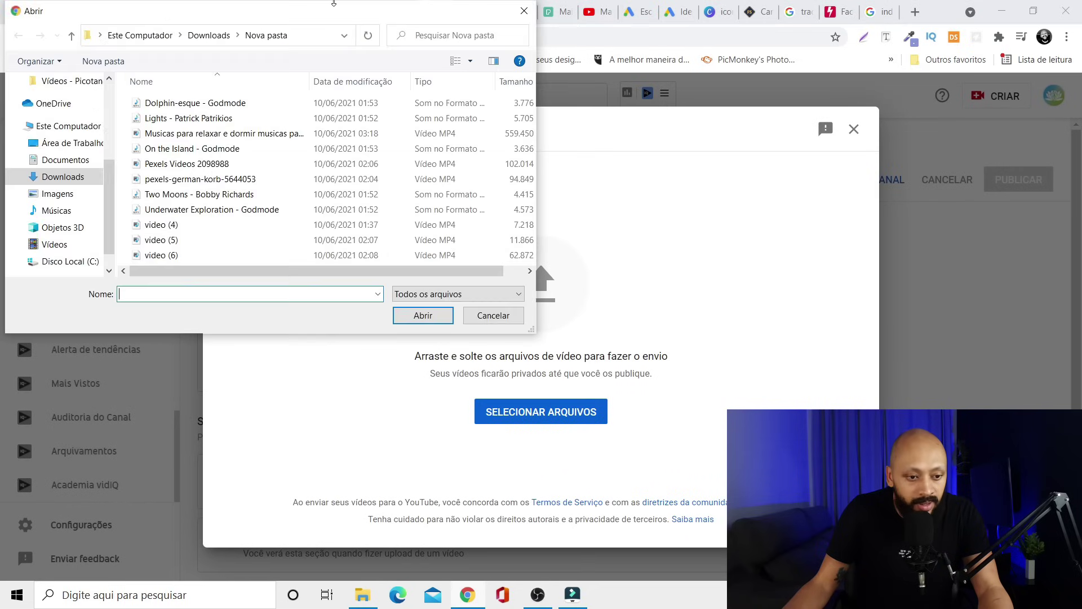
{"action": "double_click", "coordinate": [205, 133]}
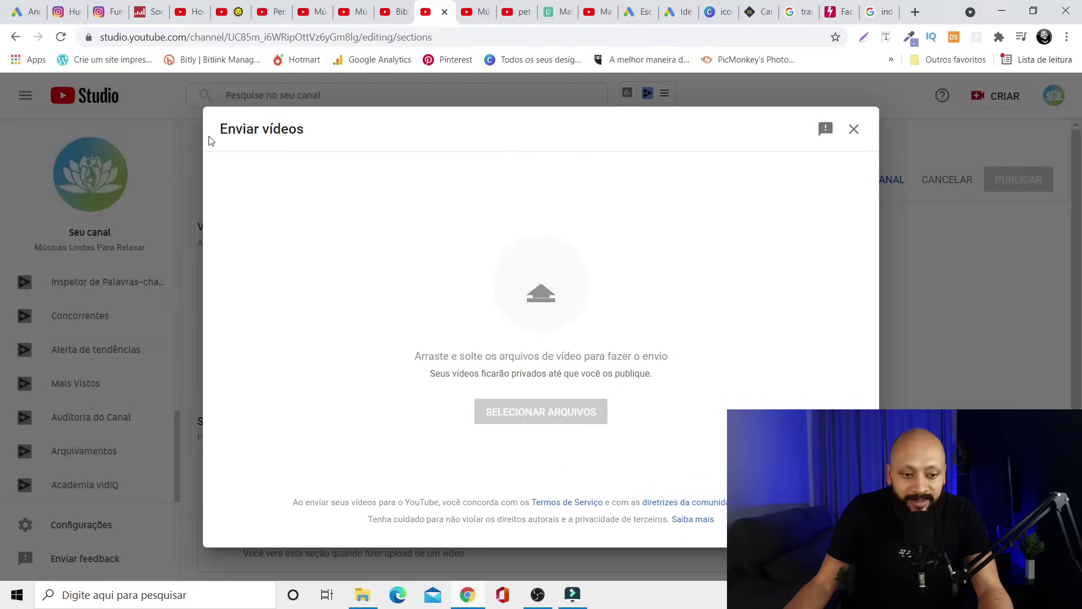
- Correct the title's first word to "Músicas" and repeat the full title as the description's first line, followed by a blank line
{"action": "type", "text": "ú"}
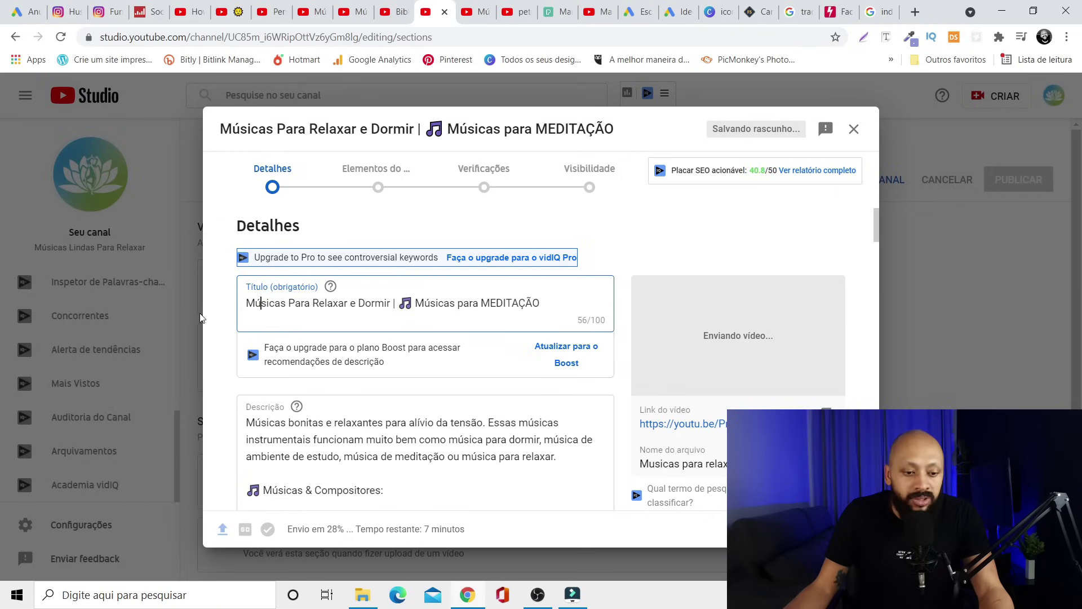
{"action": "left_click", "coordinate": [220, 323]}
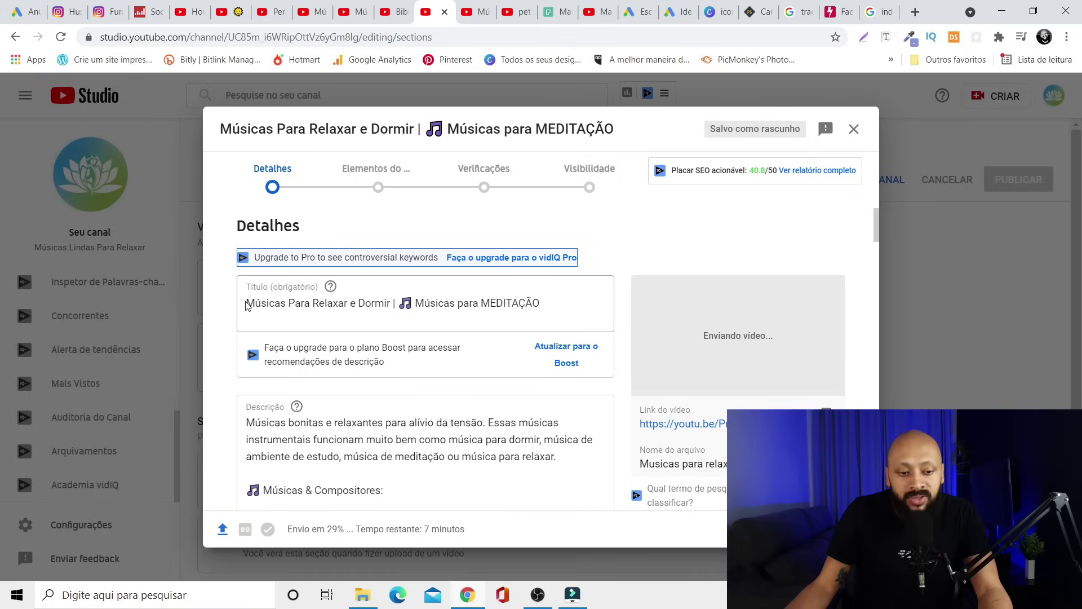
{"action": "left_click_drag", "start_coordinate": [248, 303], "coordinate": [542, 298]}
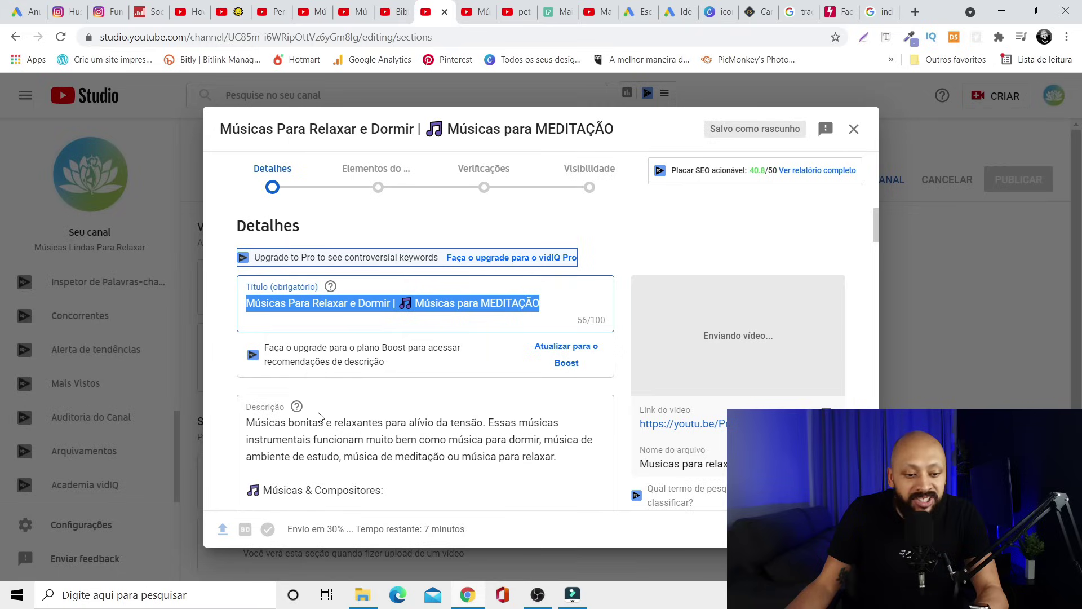
{"action": "left_click", "coordinate": [248, 423]}
{"action": "key", "text": "Return"}
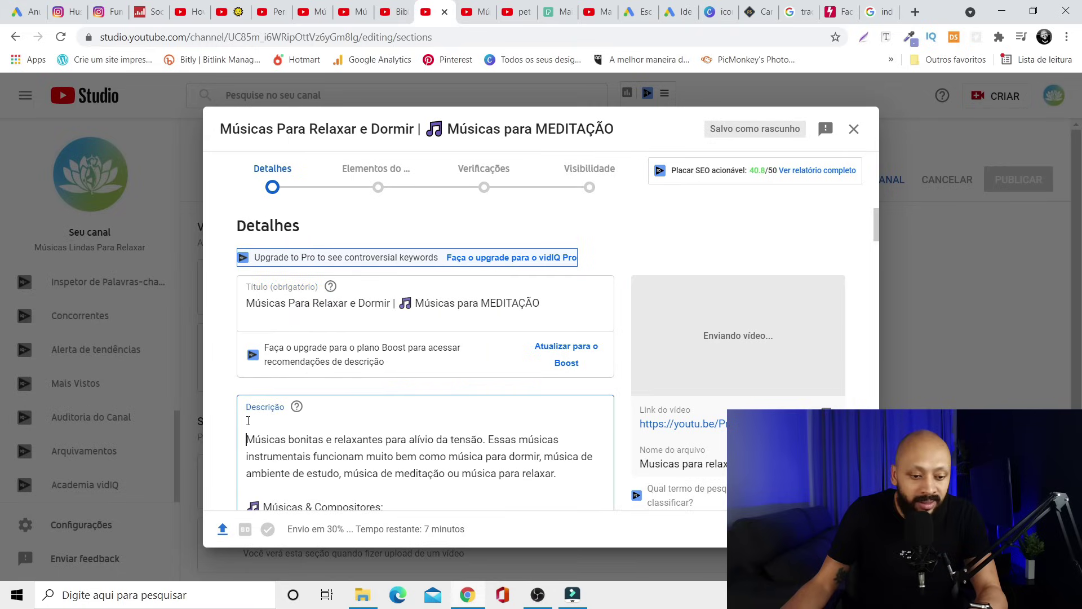
{"action": "type", "text": "Músicas Para Relaxar e Dormir | 🎵 Músicas para MEDITAÇÃO"}
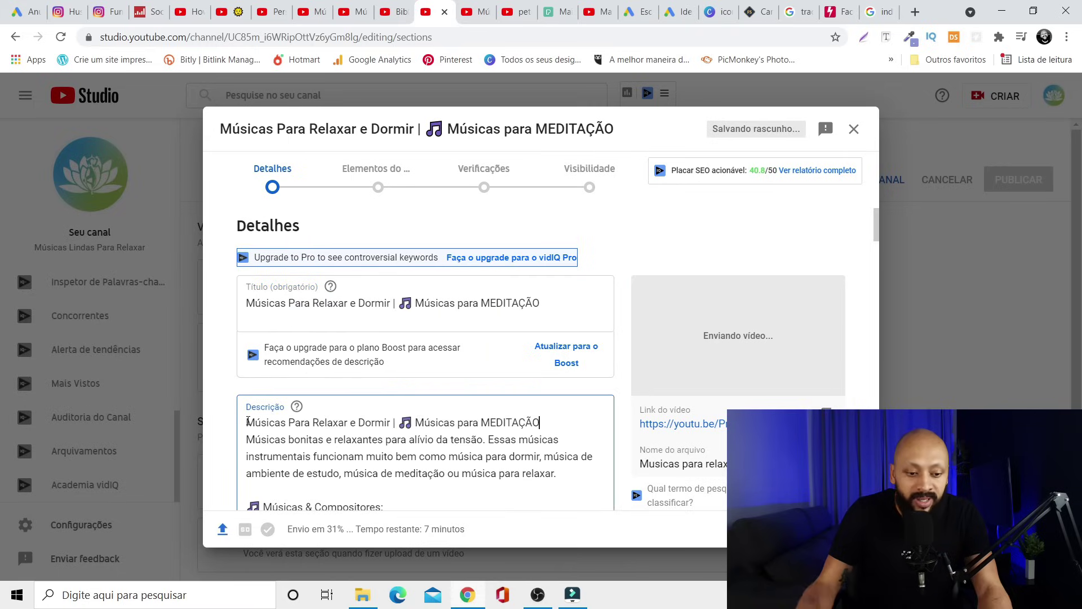
{"action": "key", "text": "Return"}
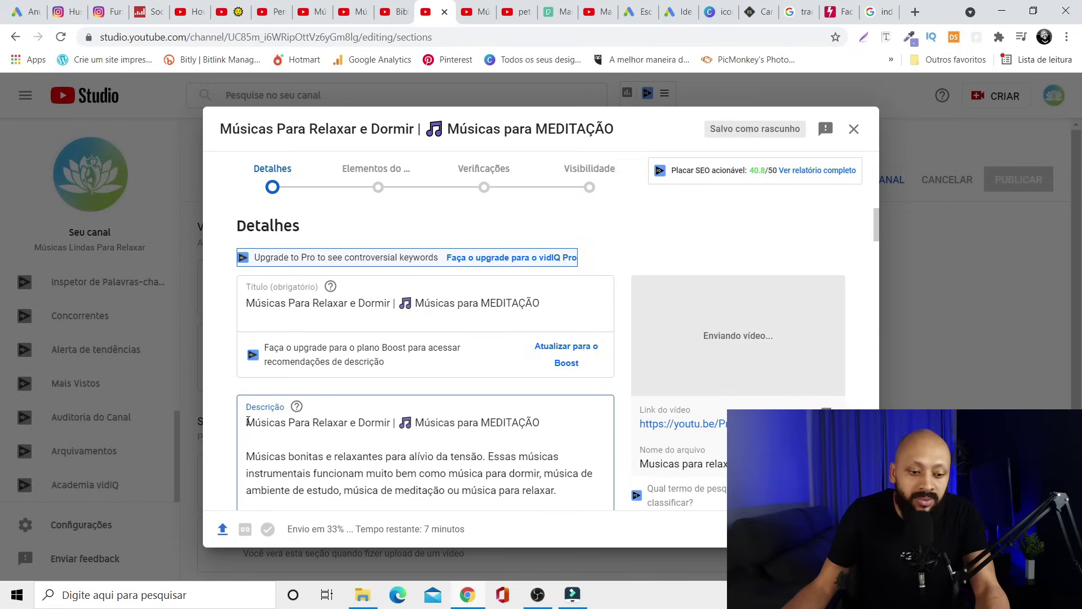
- Review the rest of the description down to the thumbnail options, and open the Natureza category on the Pexels site
{"action": "scroll", "coordinate": [214, 417], "scroll_direction": "down", "scroll_amount": 5}
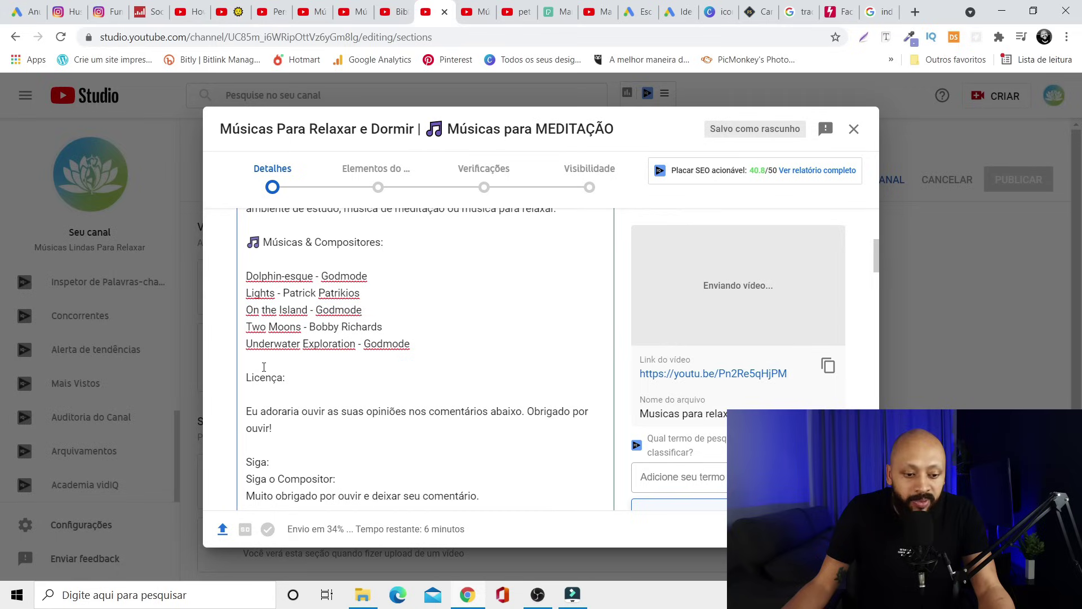
{"action": "scroll", "coordinate": [224, 358], "scroll_direction": "down", "scroll_amount": 3}
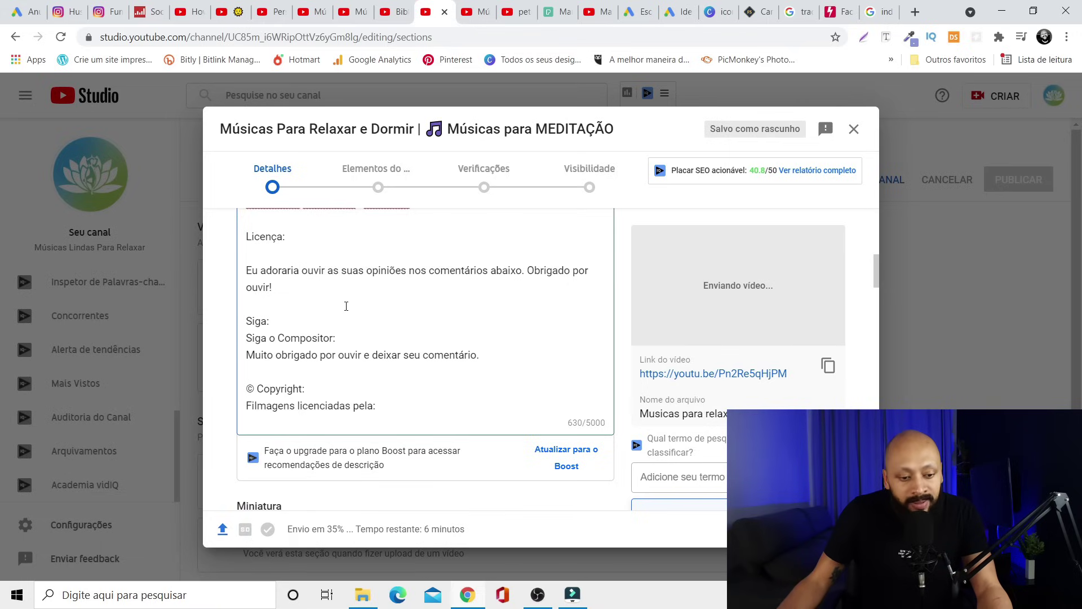
{"action": "scroll", "coordinate": [346, 306], "scroll_direction": "down", "scroll_amount": 4}
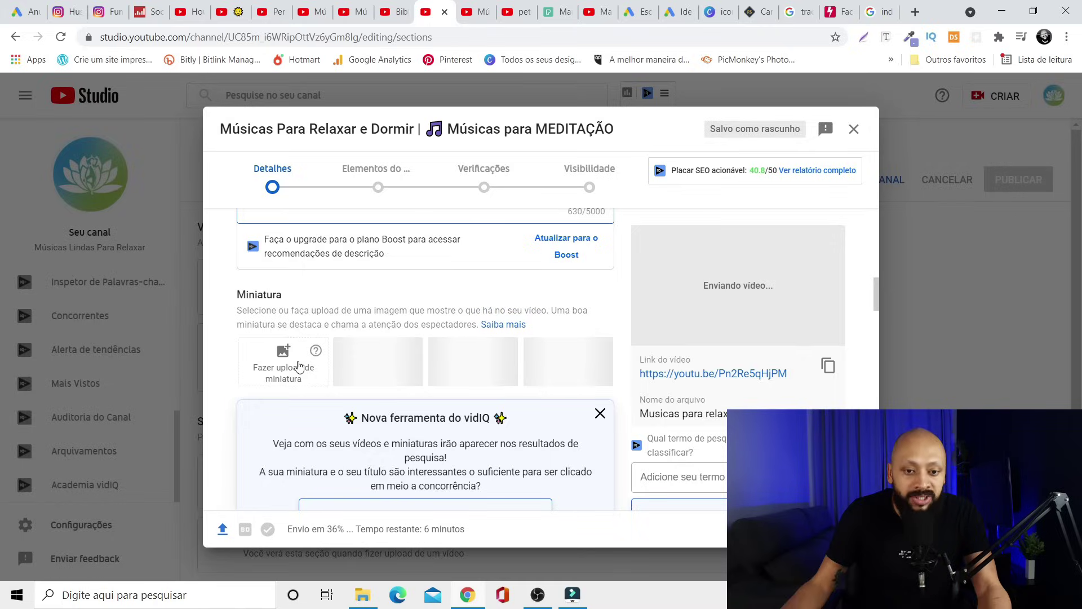
{"action": "left_click", "coordinate": [552, 15]}
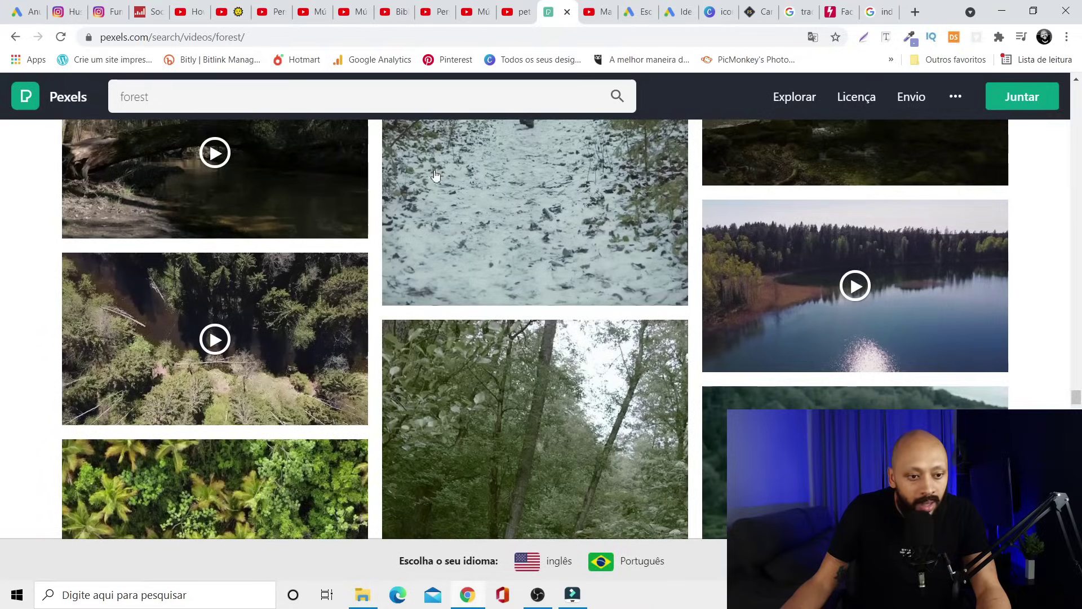
{"action": "scroll", "coordinate": [436, 175], "scroll_direction": "up", "scroll_amount": 15}
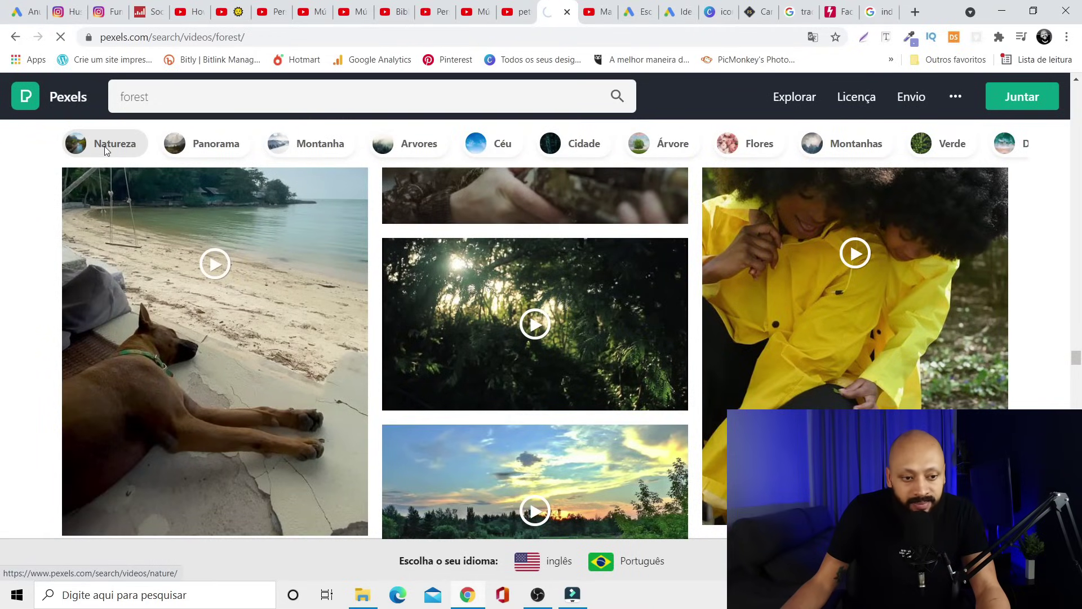
{"action": "left_click", "coordinate": [105, 148]}
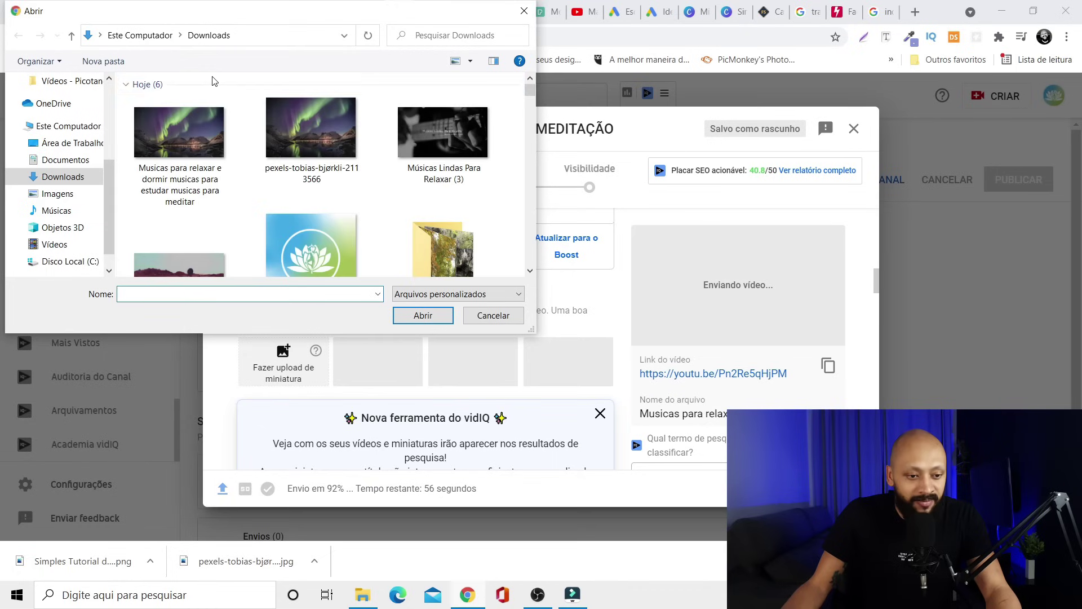
- Upload the aurora image "Musicas para relaxar e dormir musicas para estudar musicas para meditar" as the thumbnail and mark the video as not for children
{"action": "left_click", "coordinate": [198, 128]}
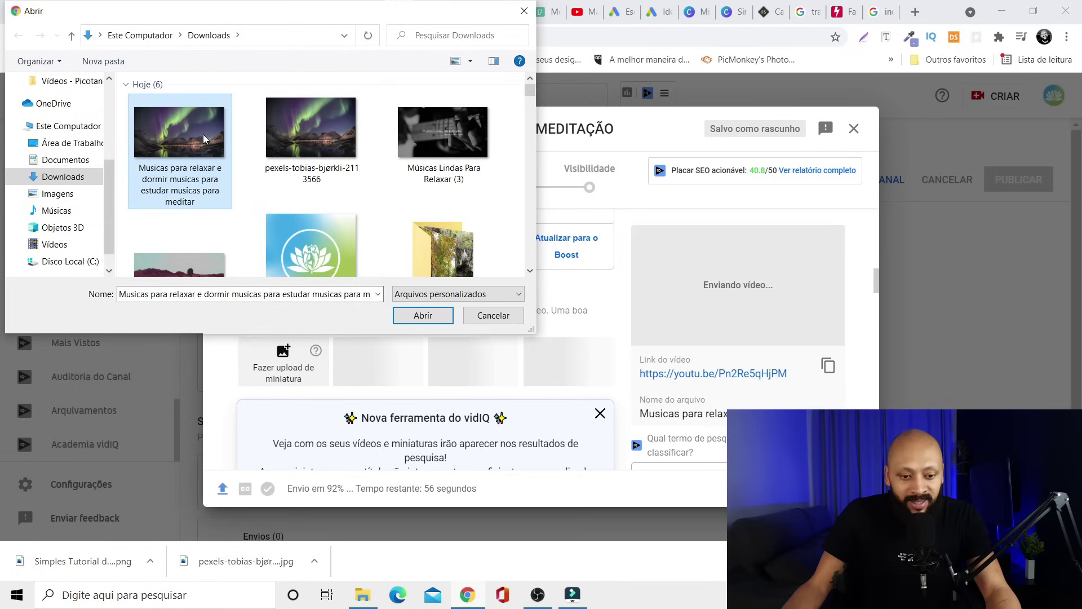
{"action": "left_click", "coordinate": [423, 316]}
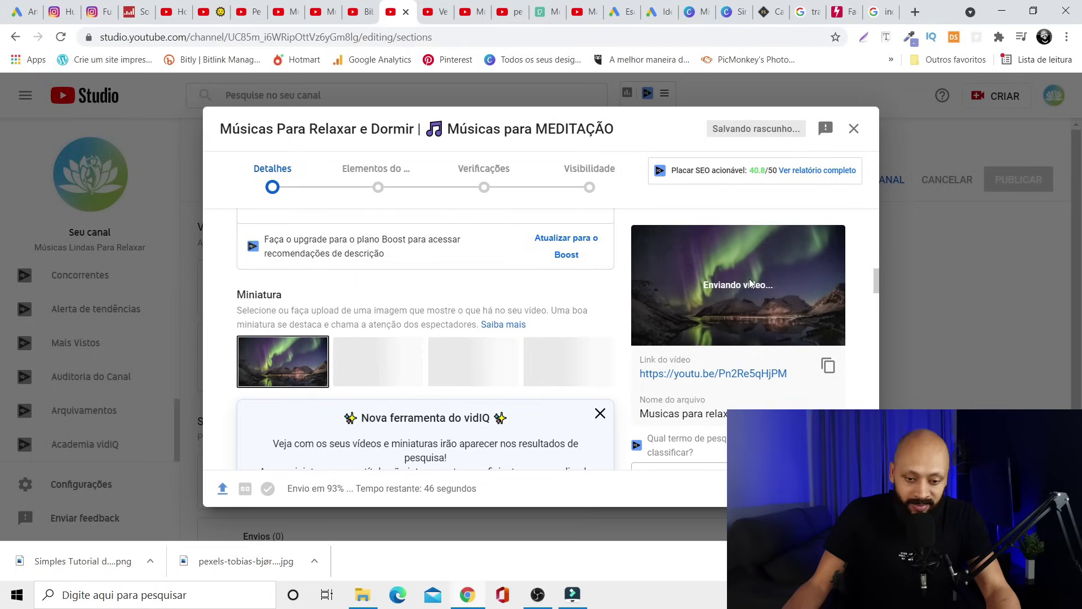
{"action": "scroll", "coordinate": [395, 236], "scroll_direction": "down", "scroll_amount": 7}
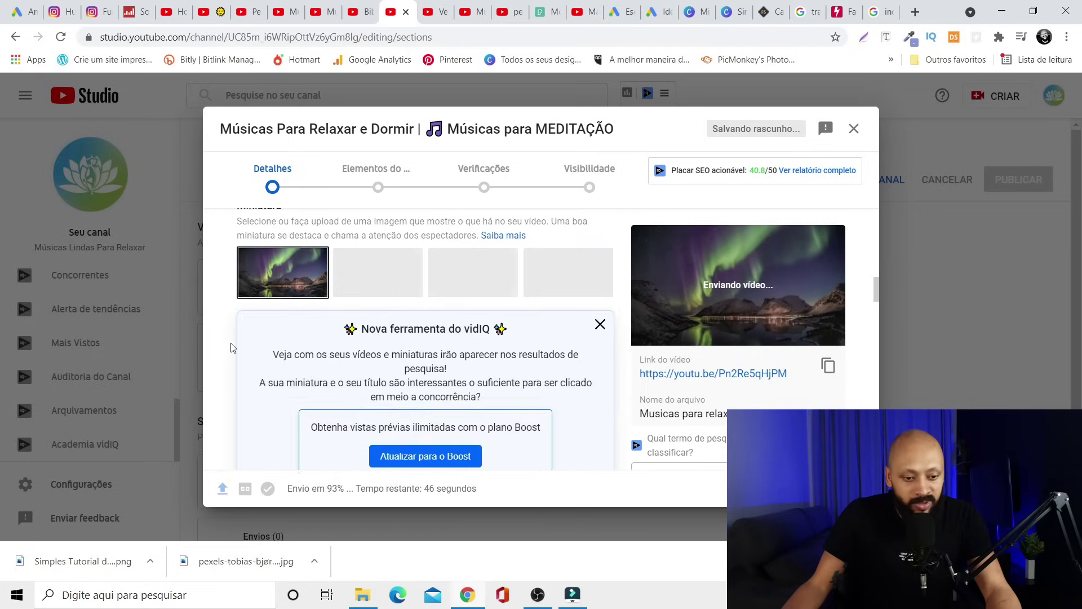
{"action": "left_click", "coordinate": [261, 316]}
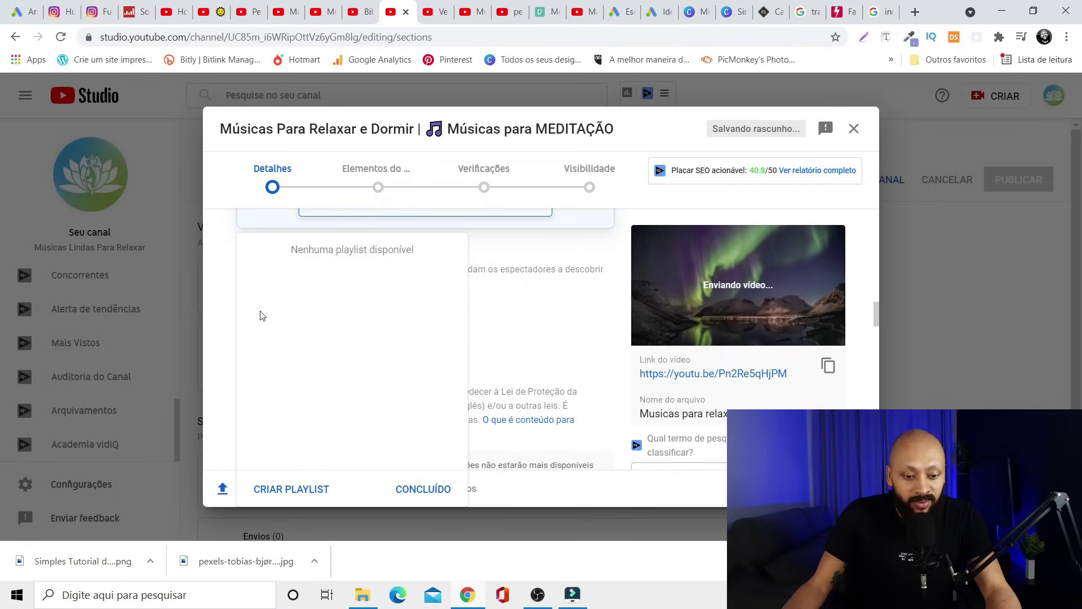
{"action": "left_click", "coordinate": [528, 366]}
{"action": "scroll", "coordinate": [381, 351], "scroll_direction": "down", "scroll_amount": 3}
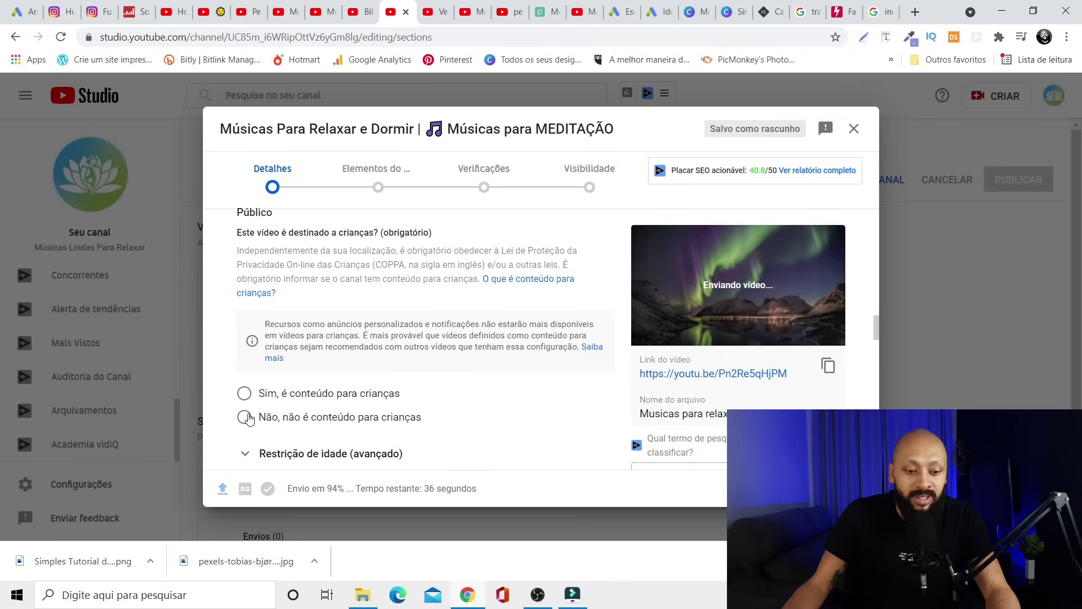
{"action": "left_click", "coordinate": [245, 418]}
- Check the paid promotion, tags, category and comment settings, and continue past the video details to the copyright checks
{"action": "scroll", "coordinate": [488, 345], "scroll_direction": "down", "scroll_amount": 4}
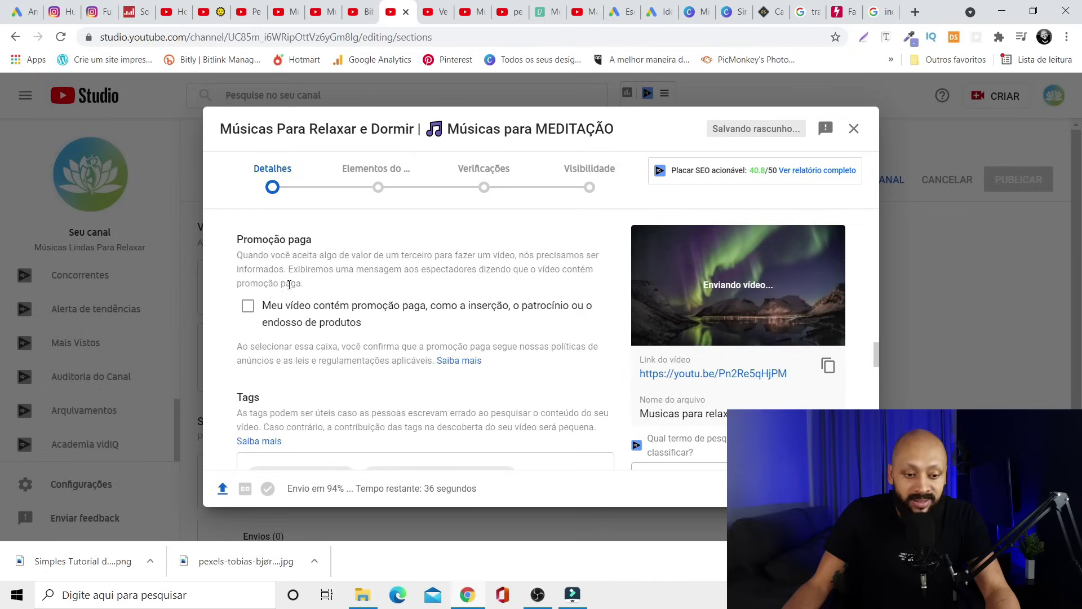
{"action": "scroll", "coordinate": [289, 285], "scroll_direction": "down", "scroll_amount": 4}
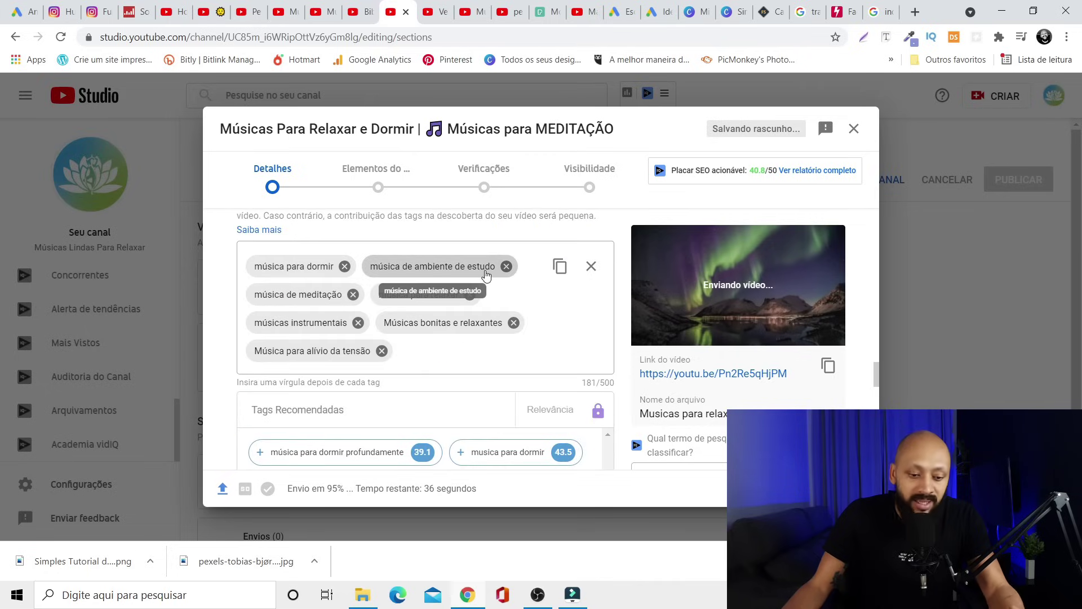
{"action": "scroll", "coordinate": [305, 350], "scroll_direction": "down", "scroll_amount": 5}
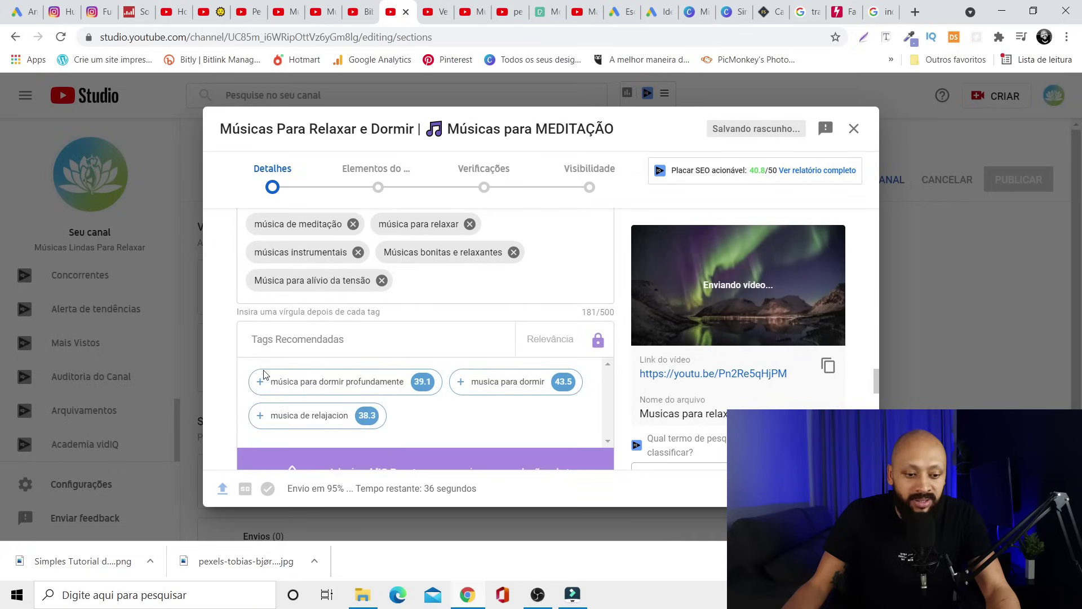
{"action": "scroll", "coordinate": [261, 333], "scroll_direction": "down", "scroll_amount": 8}
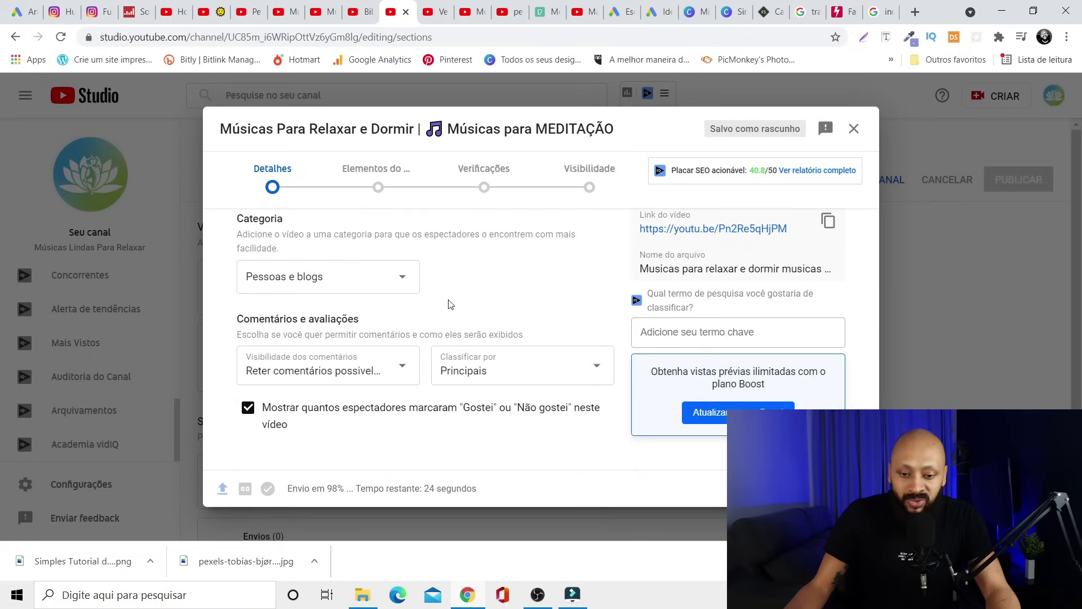
{"action": "left_click", "coordinate": [832, 488]}
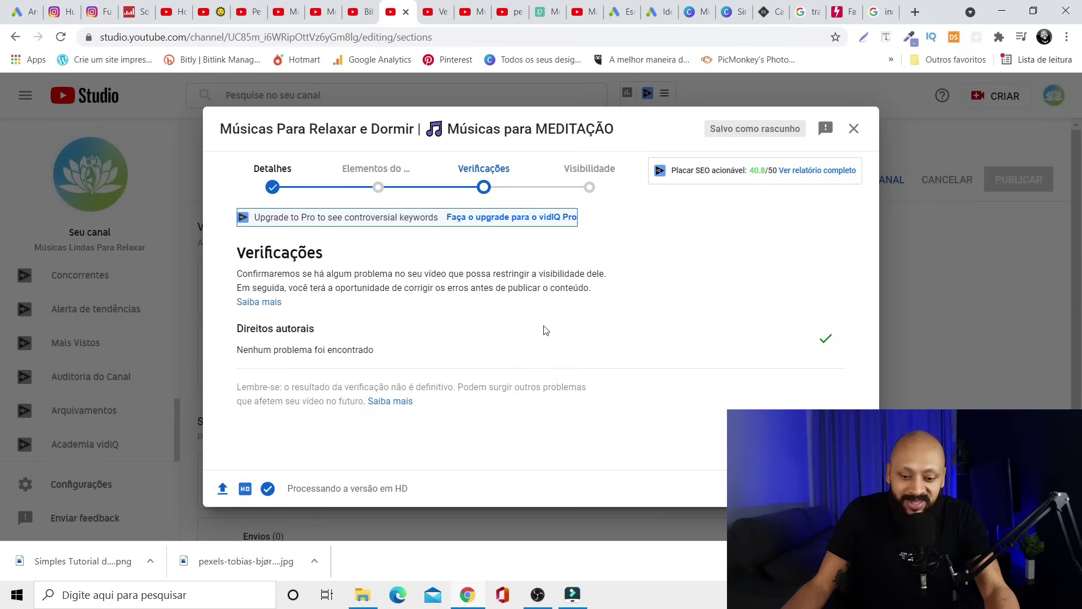
- Publish the video with Público visibility and close the confirmation with the sharing options
{"action": "left_click", "coordinate": [837, 489]}
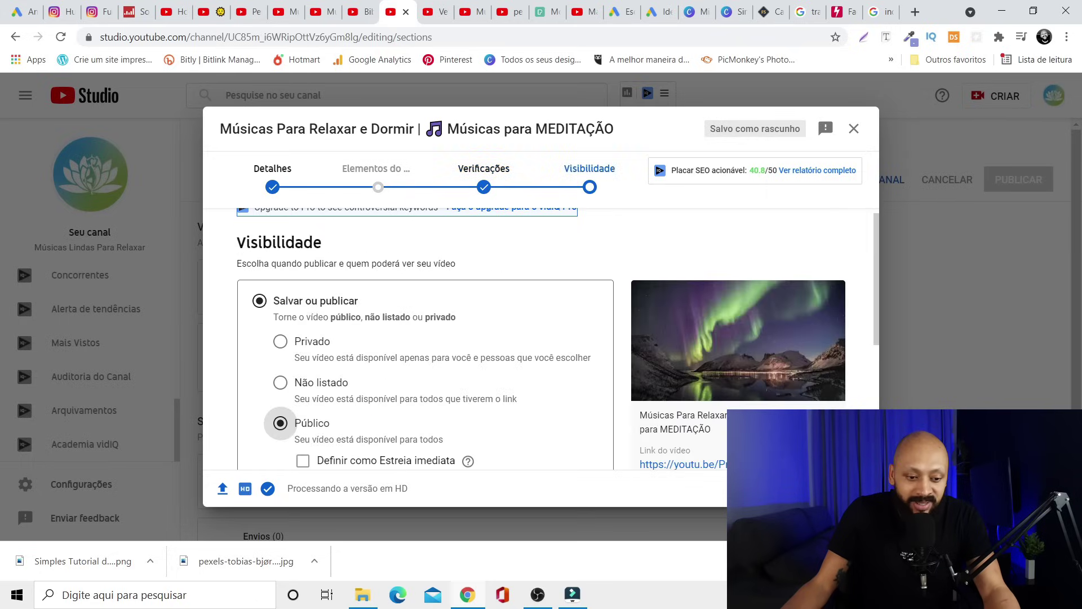
{"action": "scroll", "coordinate": [384, 284], "scroll_direction": "down", "scroll_amount": 3}
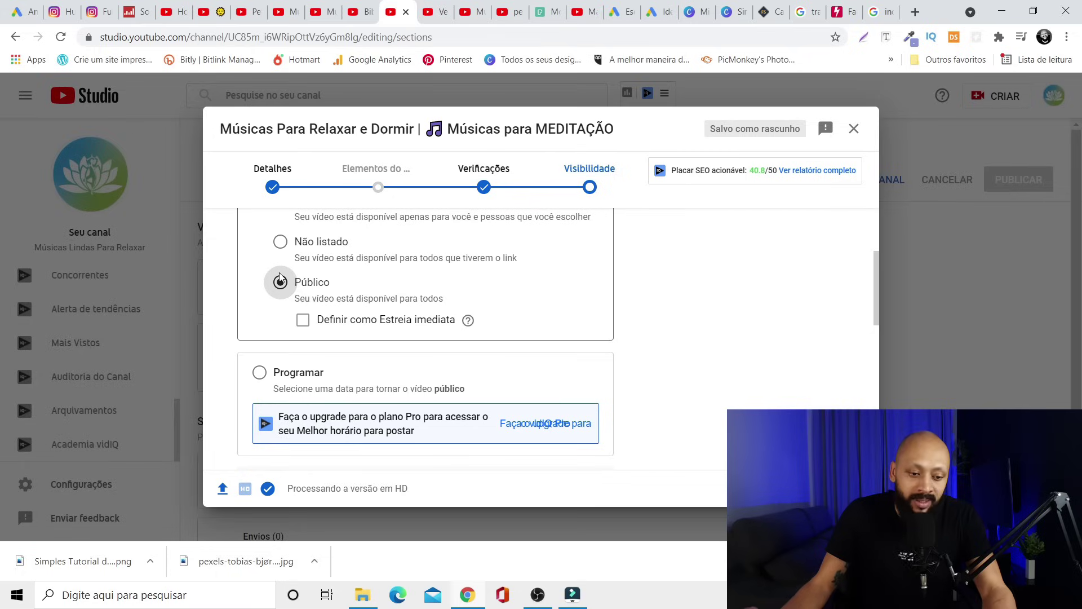
{"action": "scroll", "coordinate": [289, 282], "scroll_direction": "up", "scroll_amount": 2}
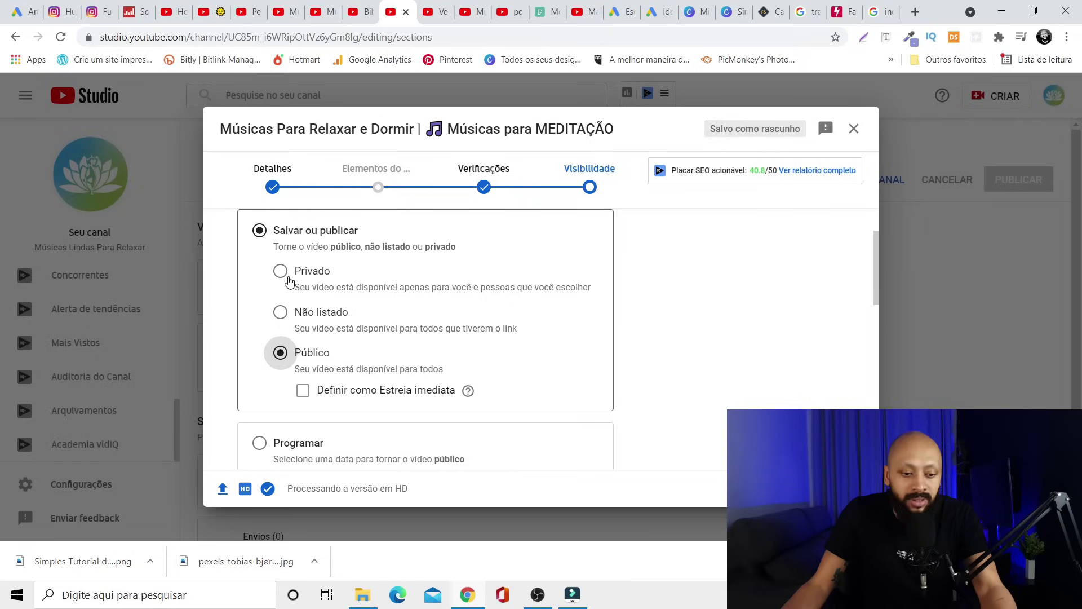
{"action": "scroll", "coordinate": [646, 355], "scroll_direction": "down", "scroll_amount": 10}
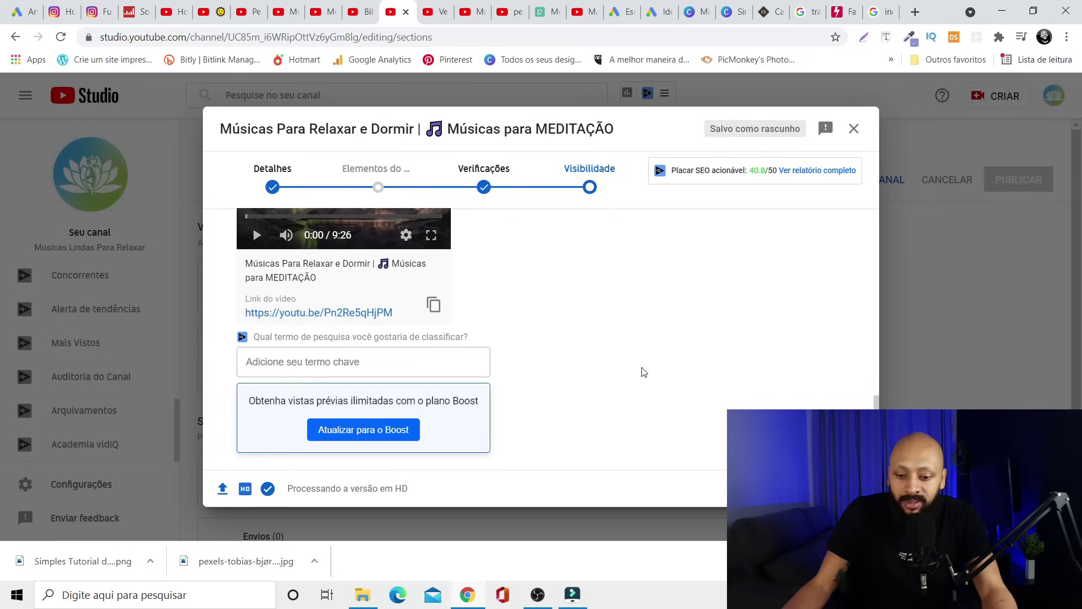
{"action": "left_click", "coordinate": [839, 488]}
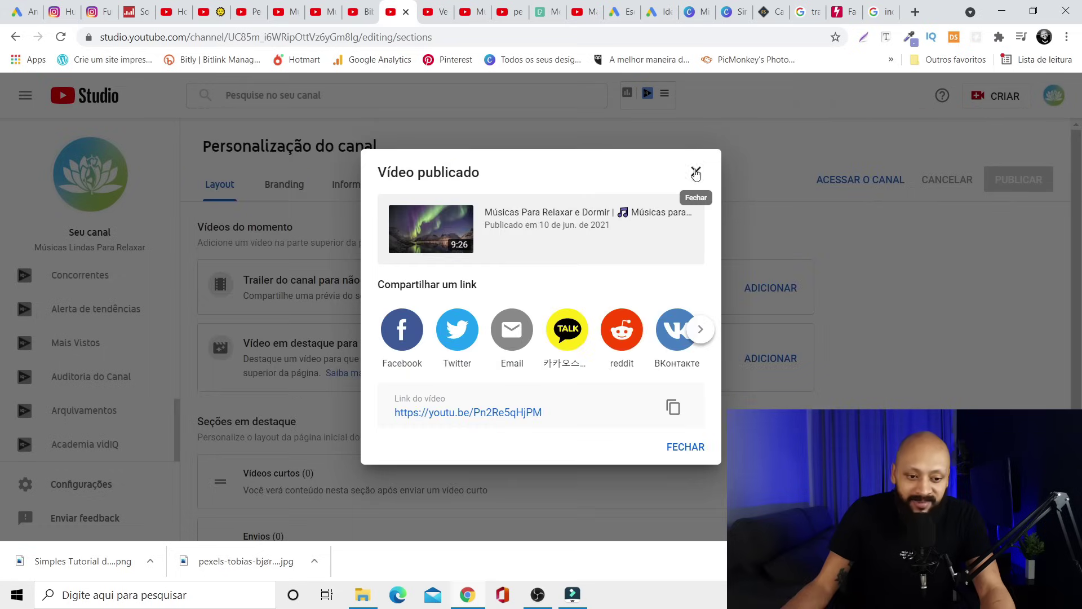
{"action": "left_click", "coordinate": [697, 172]}
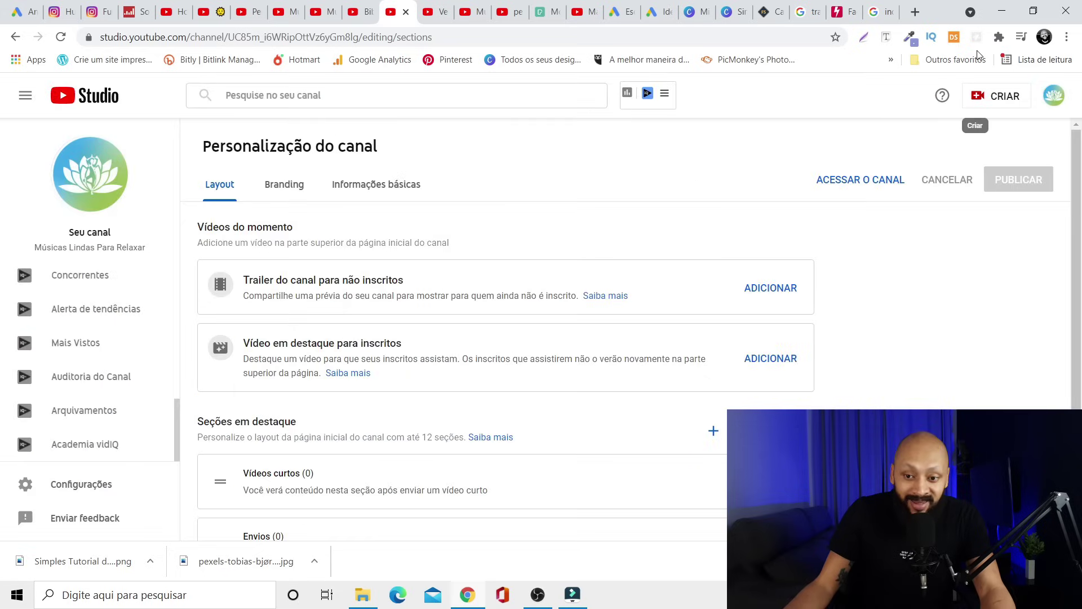
- Open the Músicas Lindas Para Relaxar channel page and view the published video under Envios
{"action": "left_click", "coordinate": [1054, 95]}
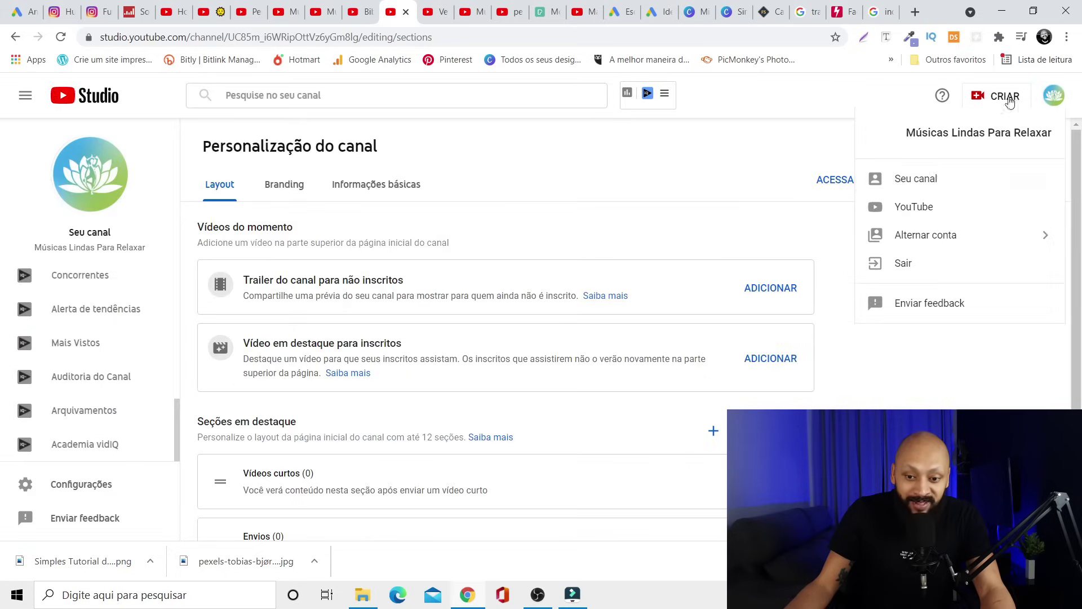
{"action": "left_click", "coordinate": [938, 179]}
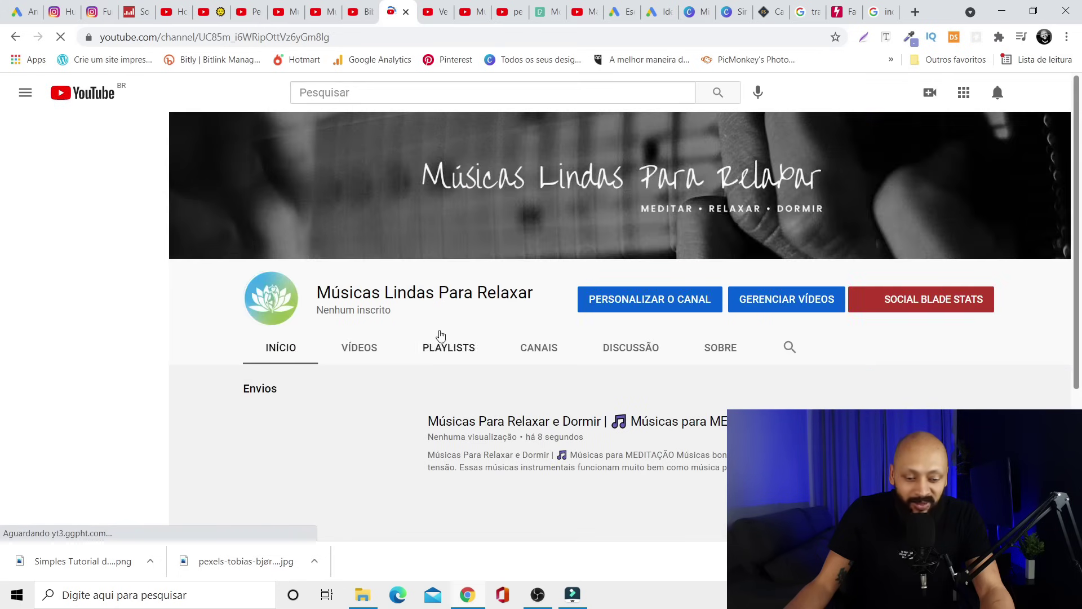
{"action": "scroll", "coordinate": [418, 318], "scroll_direction": "down", "scroll_amount": 1}
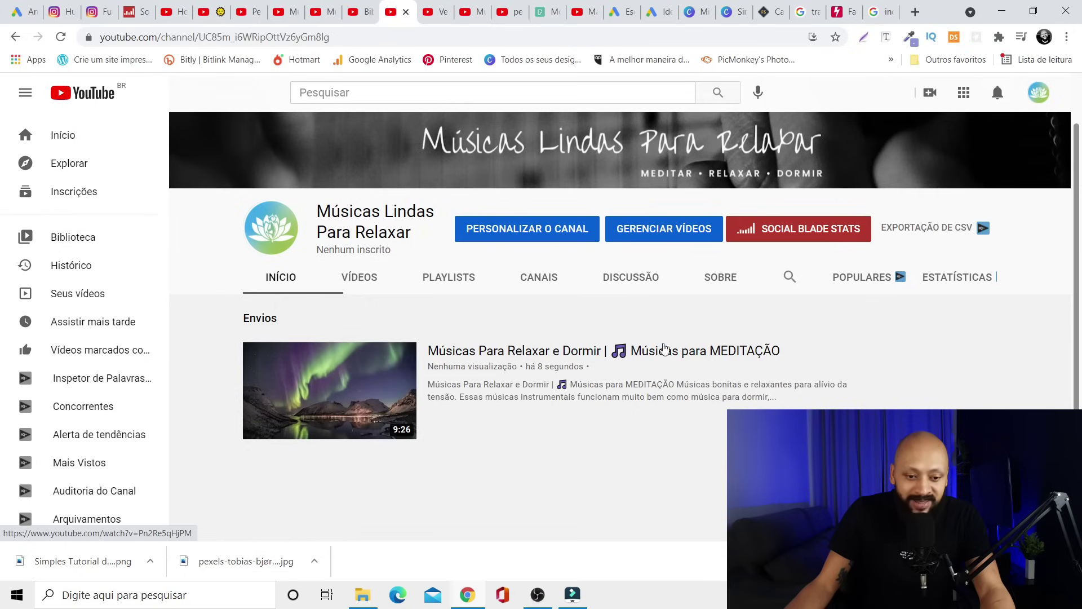
{"action": "scroll", "coordinate": [419, 352], "scroll_direction": "up", "scroll_amount": 1}
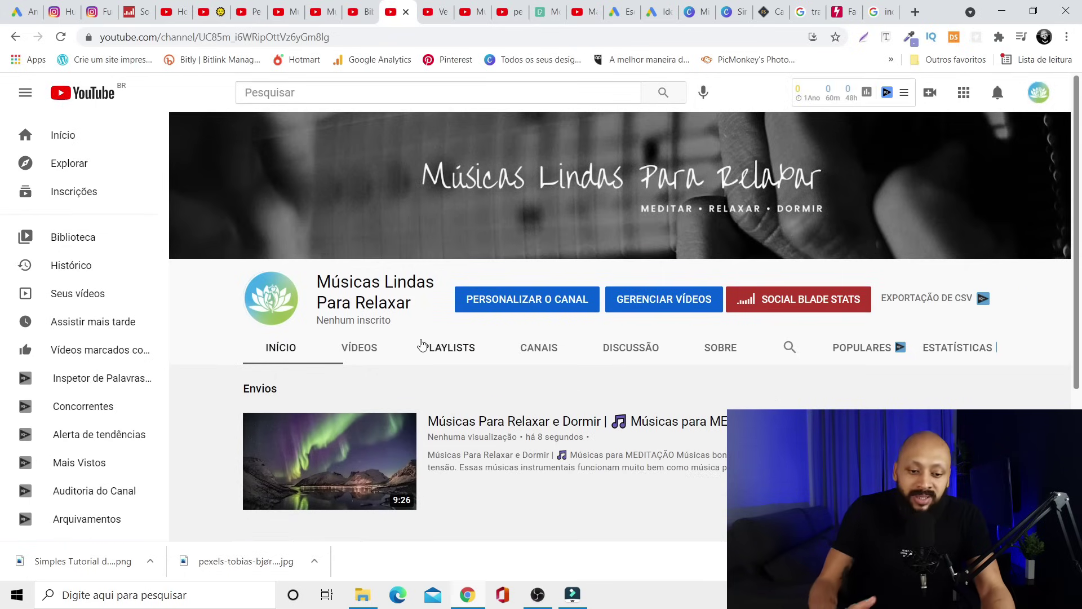